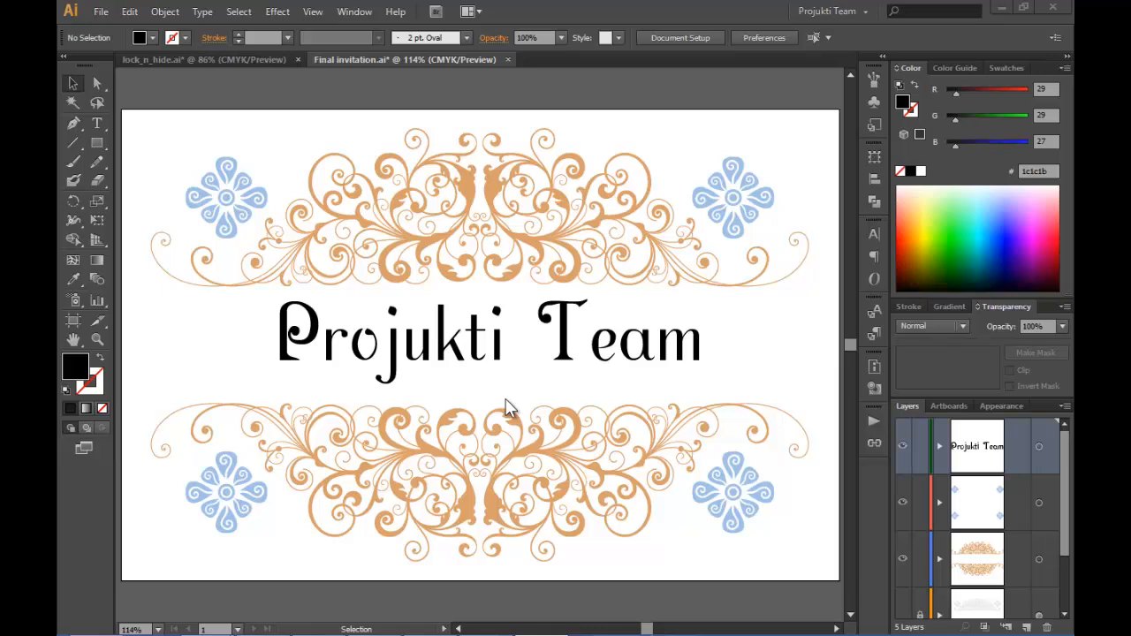
Step: Start a new document with the Web profile and the 800 x 600 size
{"action": "mouse_move", "coordinate": [251, 633]}
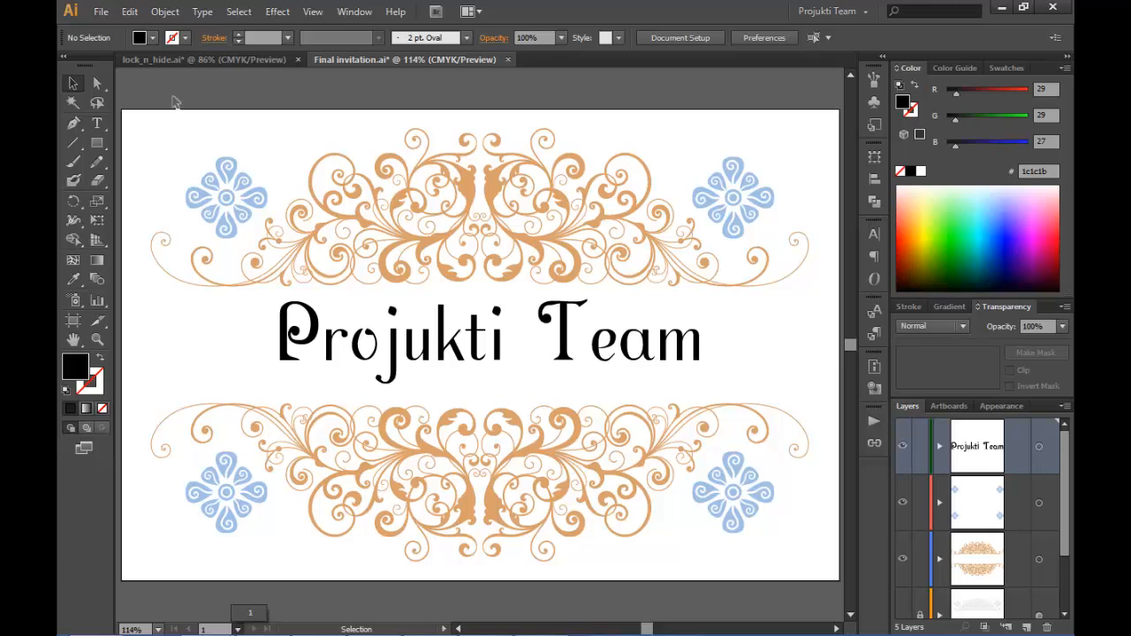
{"action": "left_click", "coordinate": [102, 13]}
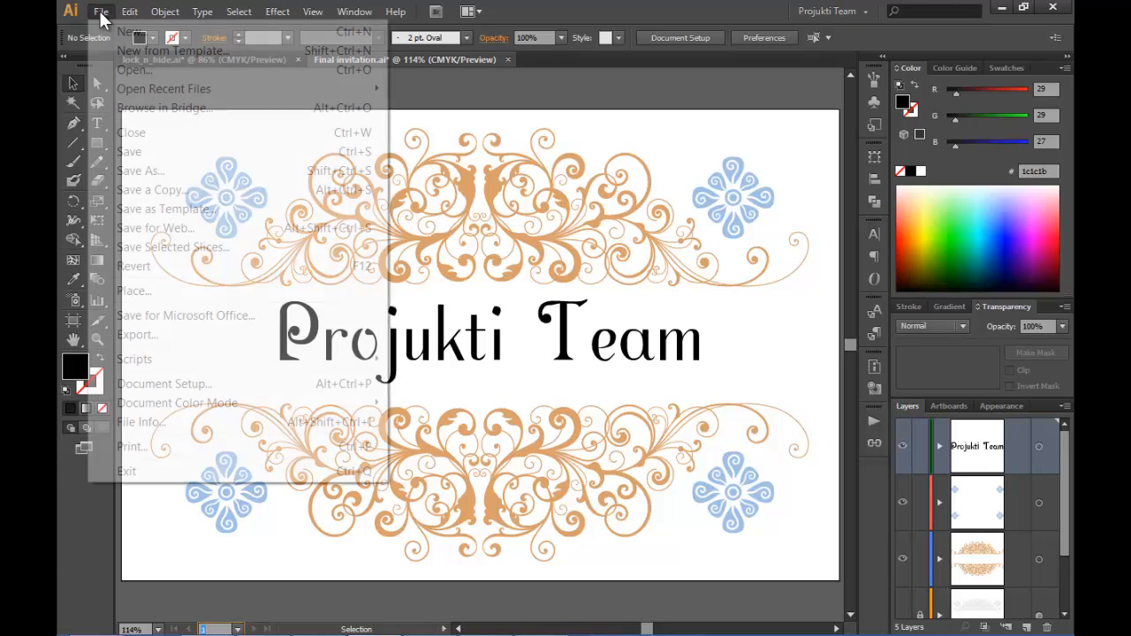
{"action": "left_click", "coordinate": [170, 36]}
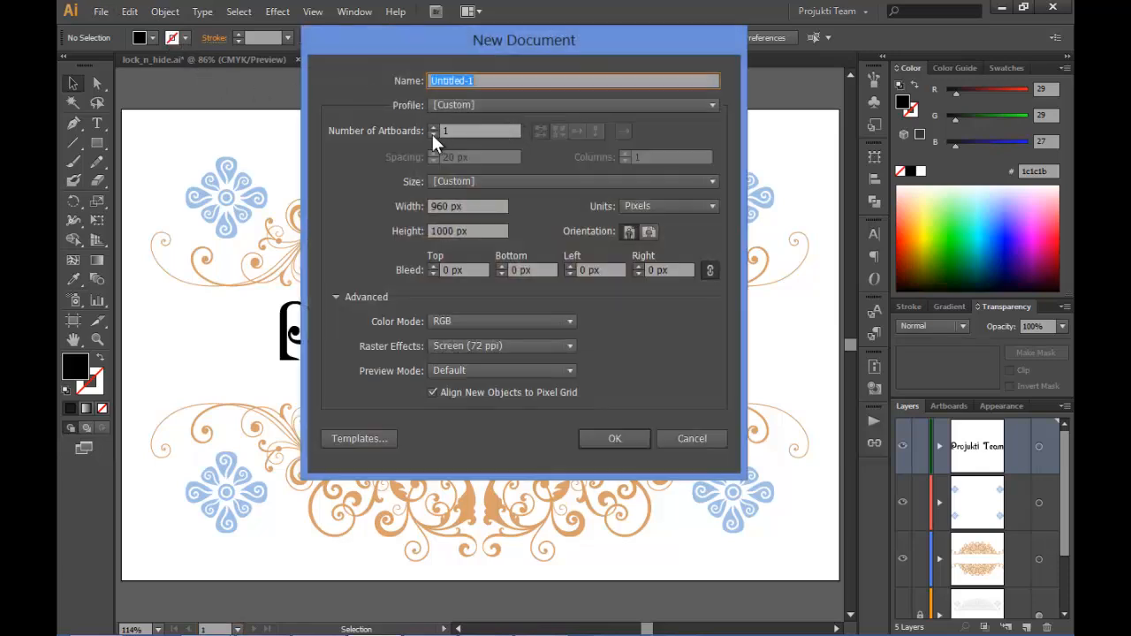
{"action": "left_click", "coordinate": [487, 102]}
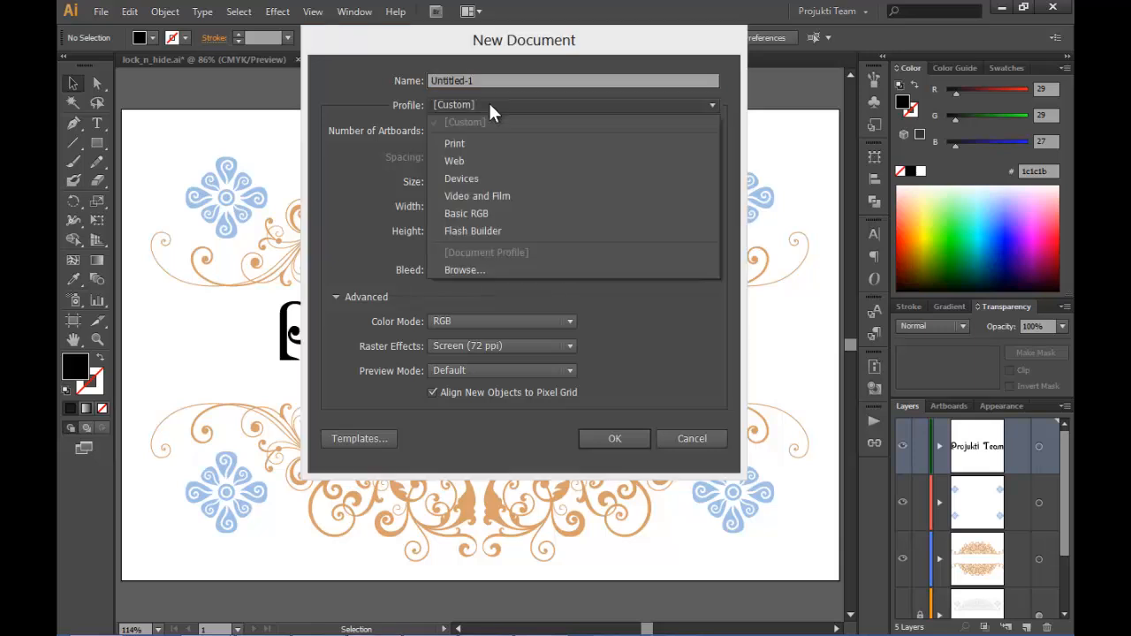
{"action": "left_click", "coordinate": [458, 161]}
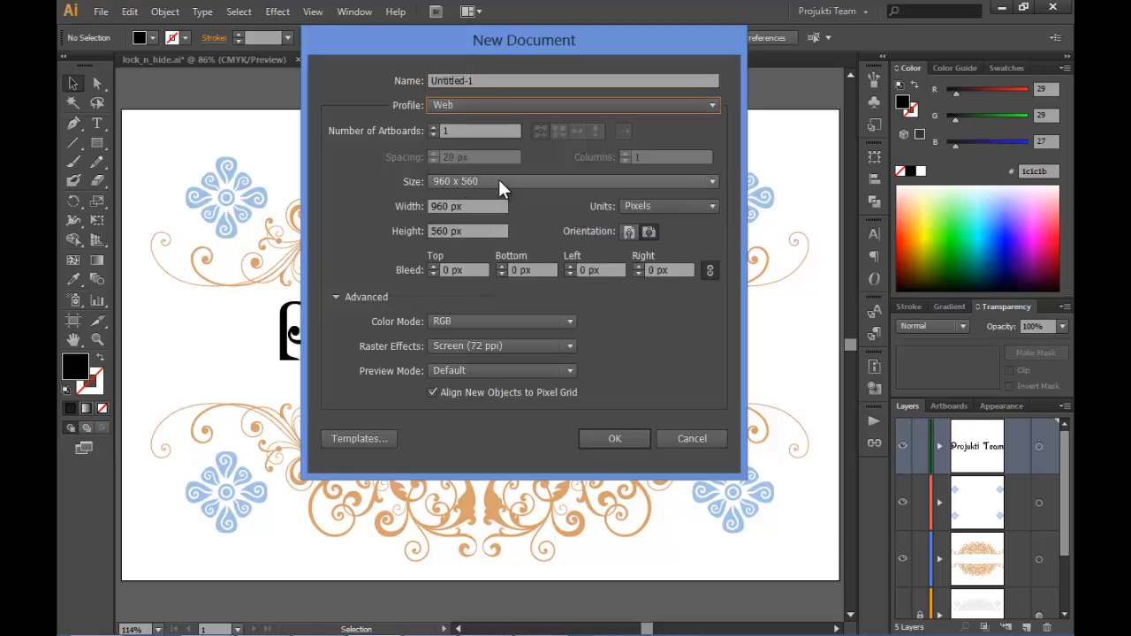
{"action": "left_click", "coordinate": [499, 180]}
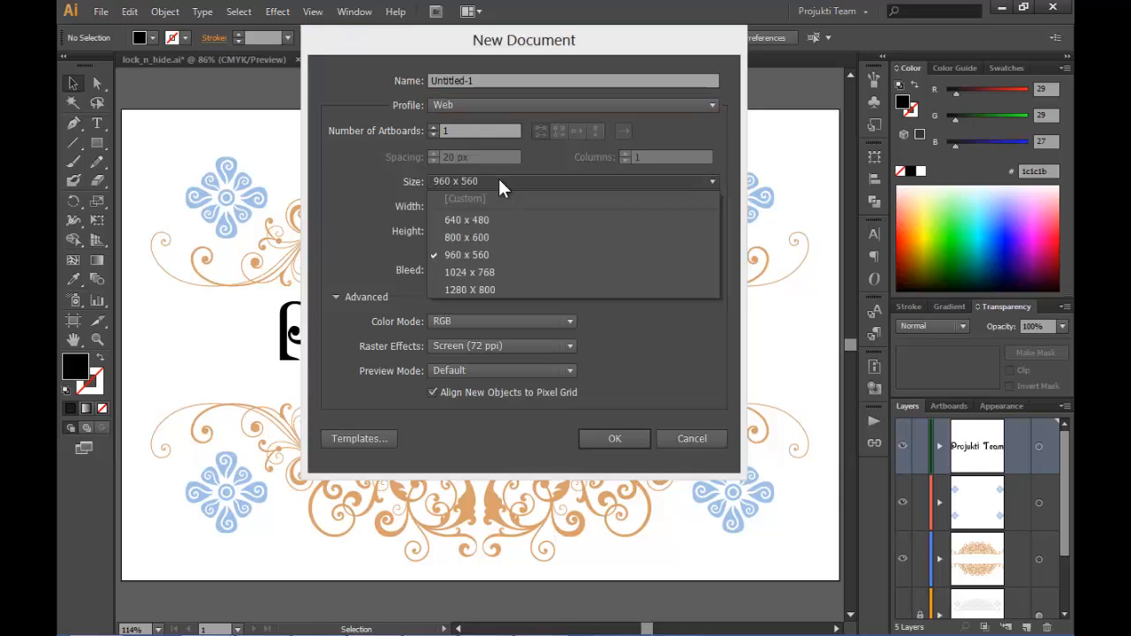
{"action": "left_click", "coordinate": [465, 235]}
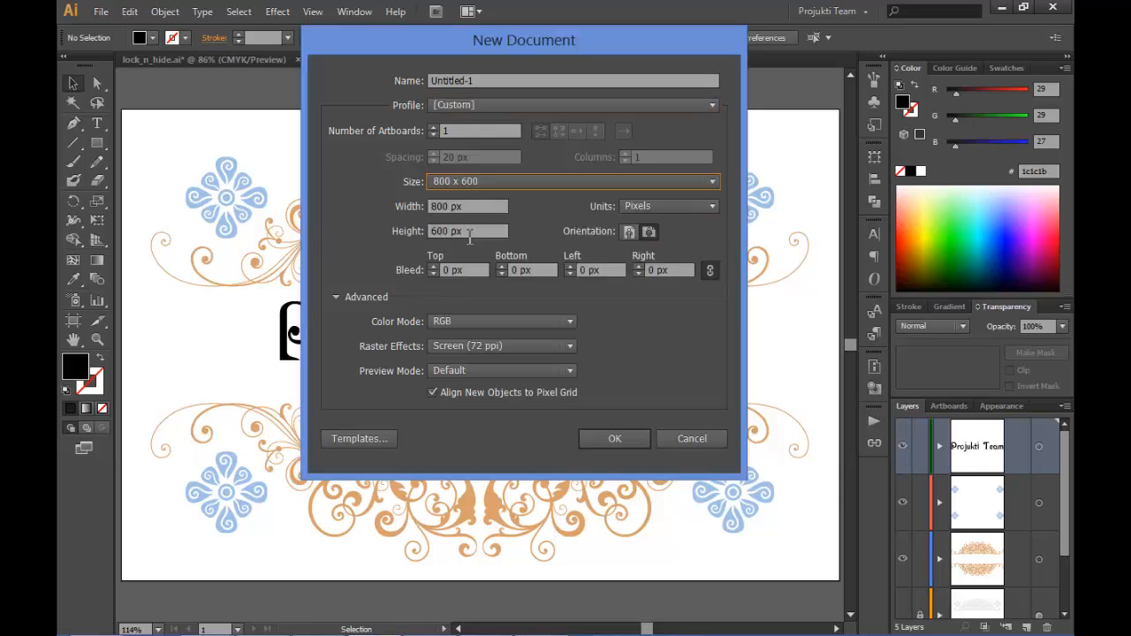
Step: Set the new document to 4 artboards with 30 px spacing and create it
{"action": "left_click", "coordinate": [433, 127]}
{"action": "left_click", "coordinate": [433, 127]}
{"action": "left_click", "coordinate": [433, 128]}
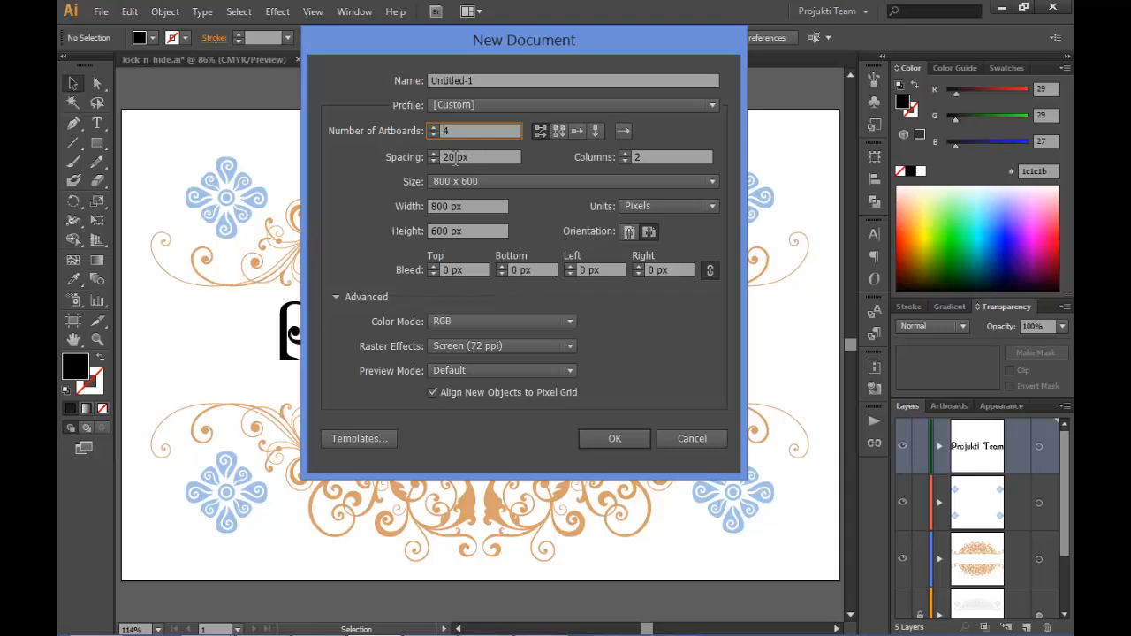
{"action": "double_click", "coordinate": [451, 157]}
{"action": "type", "text": "30"}
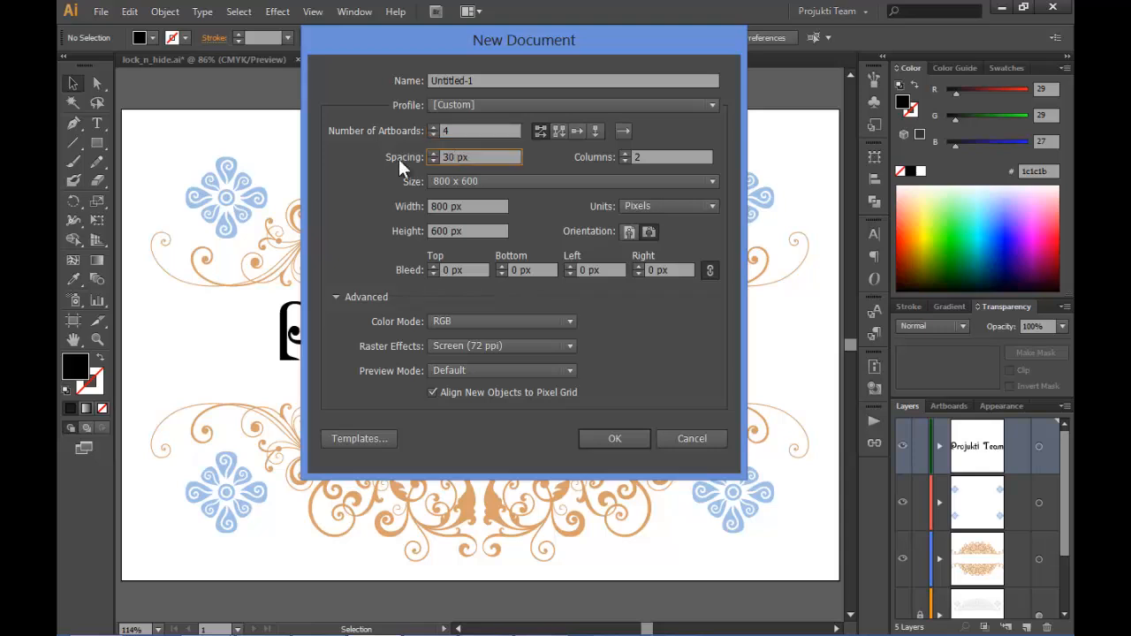
{"action": "left_click", "coordinate": [621, 441]}
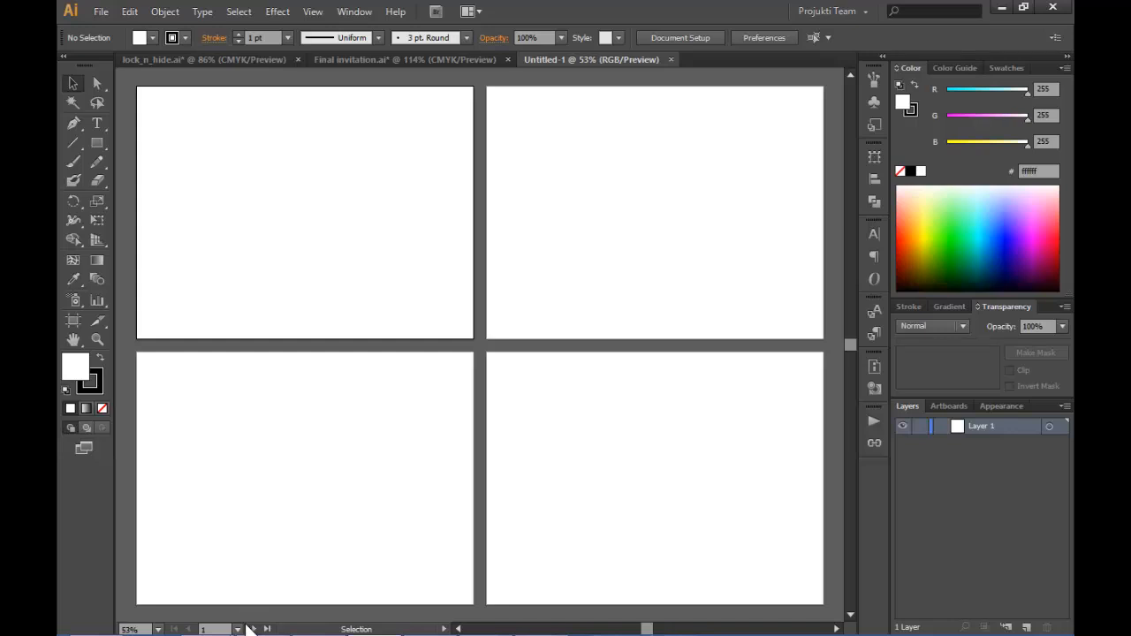
Step: Add the point text "1" near the middle of the first artboard with the Type tool
{"action": "left_click", "coordinate": [237, 629]}
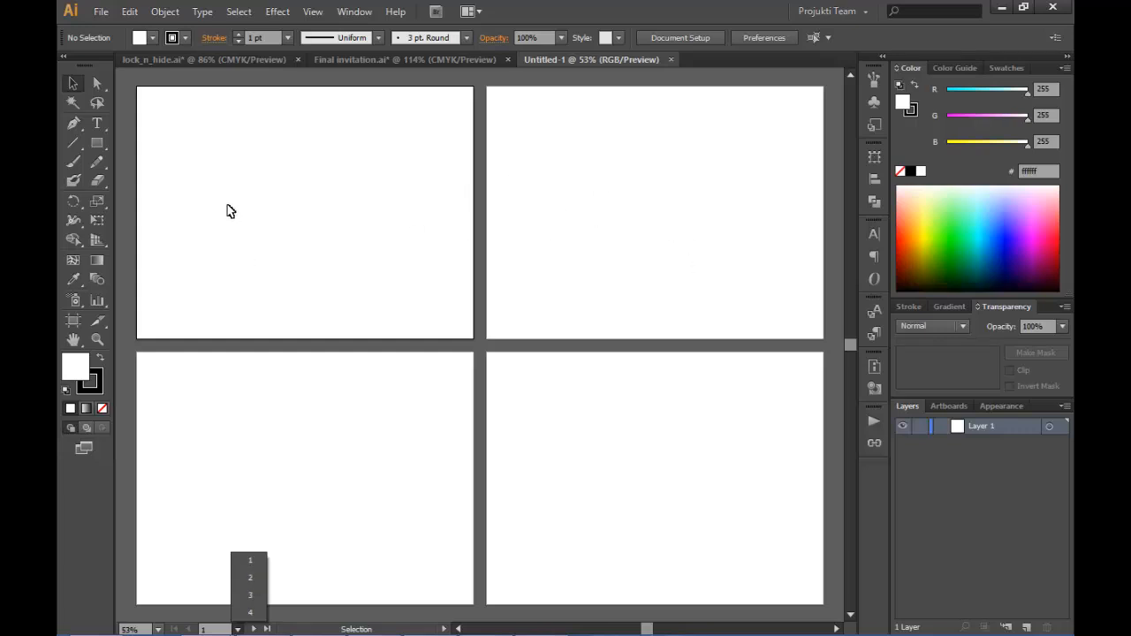
{"action": "left_click", "coordinate": [96, 127]}
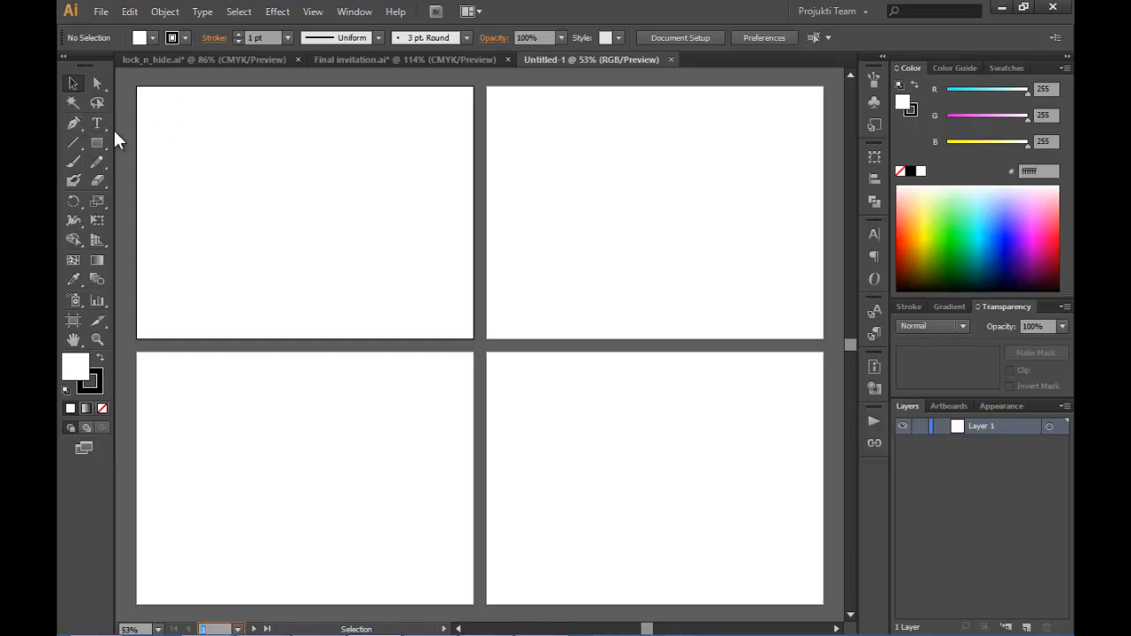
{"action": "left_click", "coordinate": [87, 122]}
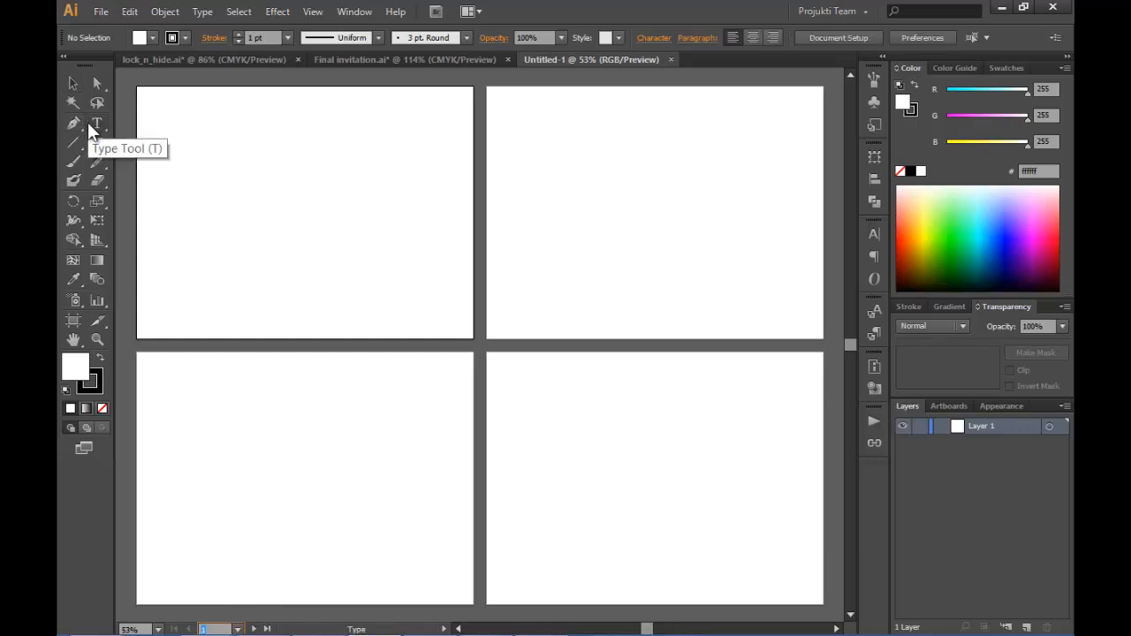
{"action": "left_click", "coordinate": [268, 204]}
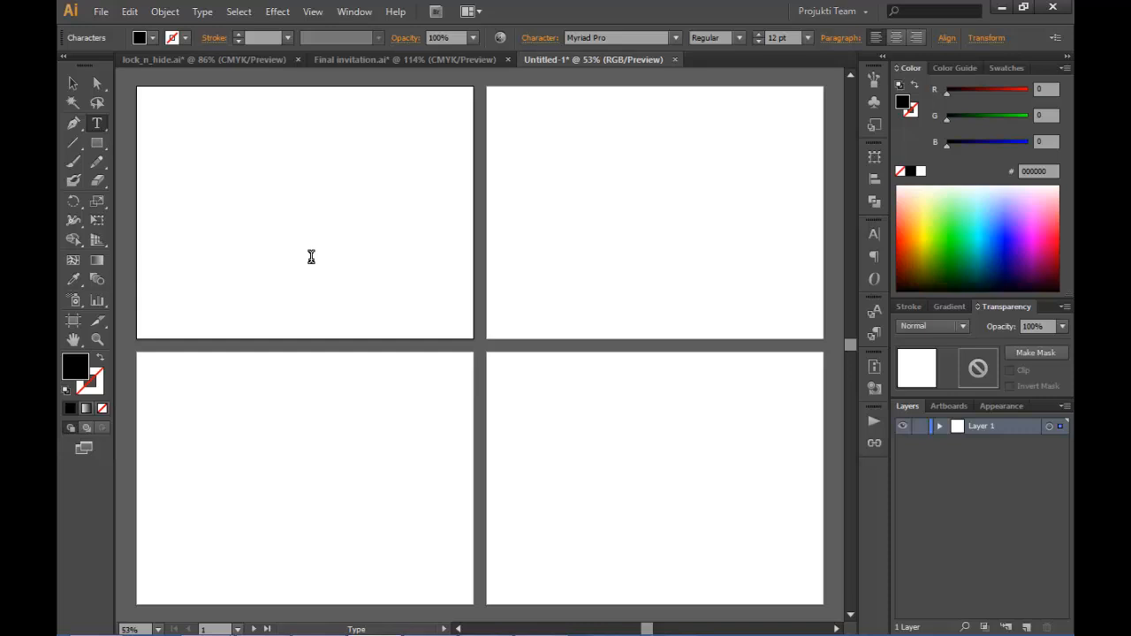
{"action": "type", "text": "1"}
Step: Enlarge the "1" on the first artboard to 242 pt and finish editing the text
{"action": "key", "text": "ctrl+a"}
{"action": "key", "text": "ctrl"}
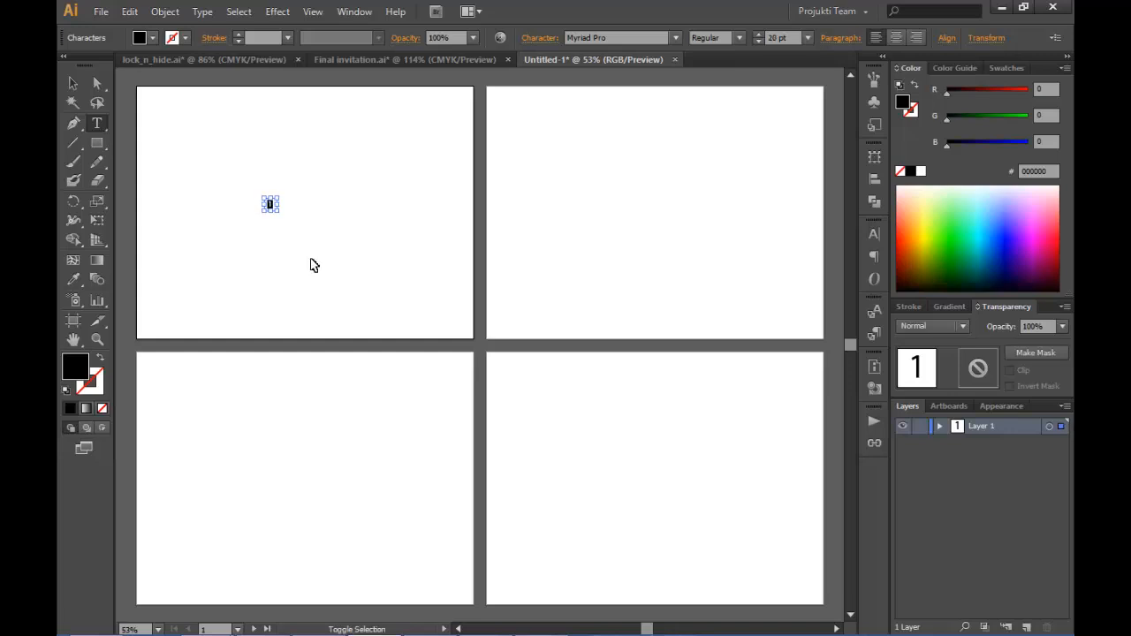
{"action": "key", "text": "ctrl+shift+period"}
{"action": "key", "text": "ctrl+shift+period"}
{"action": "key", "text": "ctrl+shift+period"}
{"action": "key", "text": "ctrl+shift+period"}
{"action": "key", "text": "ctrl+shift+period"}
{"action": "key", "text": "ctrl+shift+period"}
{"action": "key", "text": "ctrl+shift+period"}
{"action": "key", "text": "ctrl+shift+period"}
{"action": "key", "text": "ctrl+shift+period"}
{"action": "key", "text": "ctrl+shift+period"}
{"action": "key", "text": "ctrl+shift+period"}
{"action": "key", "text": "ctrl+shift+period"}
{"action": "key", "text": "ctrl+shift+period"}
{"action": "key", "text": "ctrl+shift+period"}
{"action": "key", "text": "ctrl+shift+period"}
{"action": "key", "text": "ctrl+shift+period"}
{"action": "key", "text": "ctrl+shift+period"}
{"action": "key", "text": "ctrl+shift+period"}
{"action": "key", "text": "ctrl+shift+period"}
{"action": "key", "text": "ctrl+shift+period"}
{"action": "key", "text": "ctrl+shift+period"}
{"action": "key", "text": "ctrl+shift+period"}
{"action": "key", "text": "ctrl+shift+period"}
{"action": "key", "text": "ctrl+shift+period"}
{"action": "key", "text": "ctrl+shift+period"}
{"action": "key", "text": "ctrl+shift+period"}
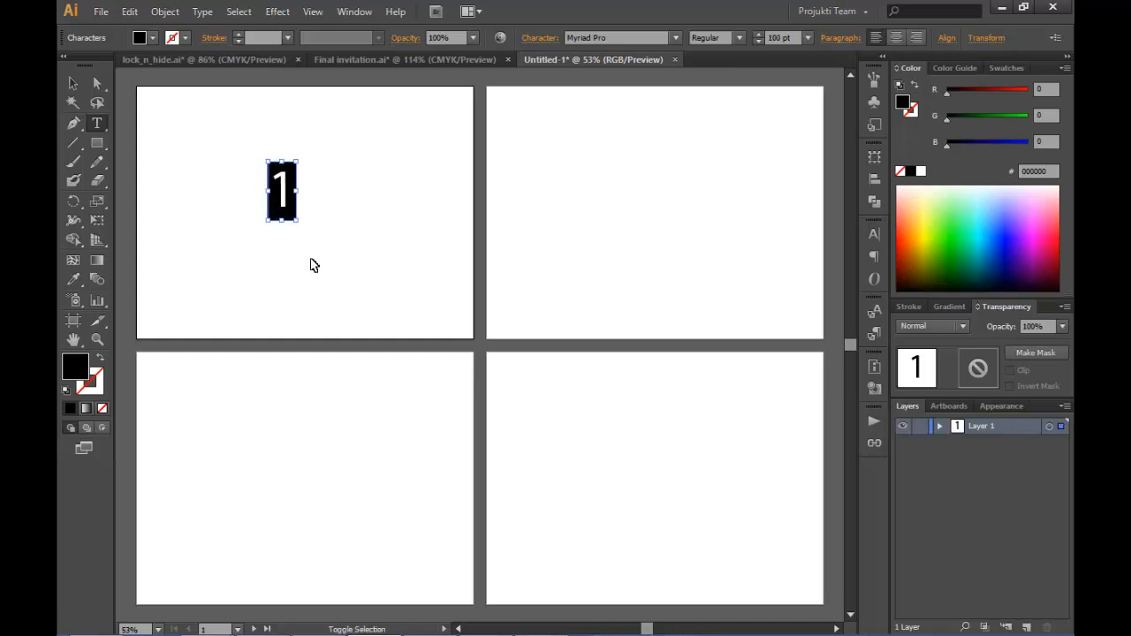
{"action": "key", "text": "ctrl+shift+period"}
{"action": "key", "text": "ctrl+shift+period"}
{"action": "key", "text": "ctrl+shift+period"}
{"action": "key", "text": "ctrl+shift+period"}
{"action": "key", "text": "ctrl+shift+period"}
{"action": "key", "text": "ctrl+shift+period"}
{"action": "key", "text": "ctrl+shift+period"}
{"action": "key", "text": "ctrl+shift+period"}
{"action": "key", "text": "ctrl+shift+period"}
{"action": "key", "text": "ctrl+shift+period"}
{"action": "key", "text": "ctrl+shift+period"}
{"action": "key", "text": "ctrl+shift+period"}
{"action": "key", "text": "ctrl+shift+period"}
{"action": "key", "text": "ctrl+shift+period"}
{"action": "key", "text": "ctrl+shift+period"}
{"action": "key", "text": "ctrl+shift+period"}
{"action": "key", "text": "ctrl+shift+period"}
{"action": "key", "text": "ctrl+shift+period"}
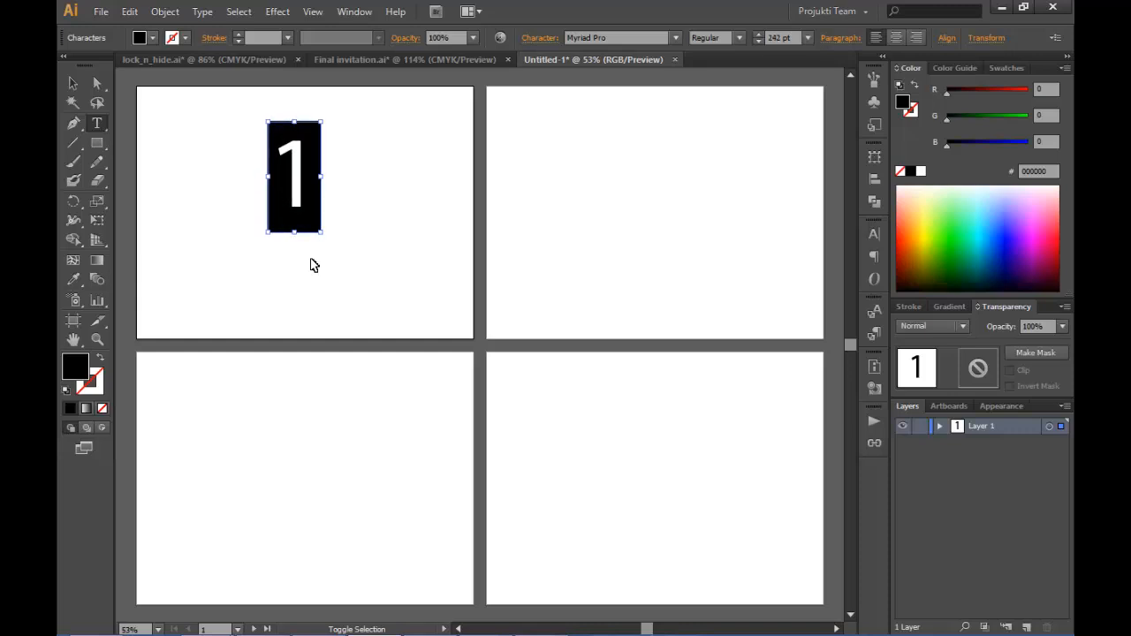
{"action": "key", "text": "Escape"}
{"action": "left_click", "coordinate": [638, 186]}
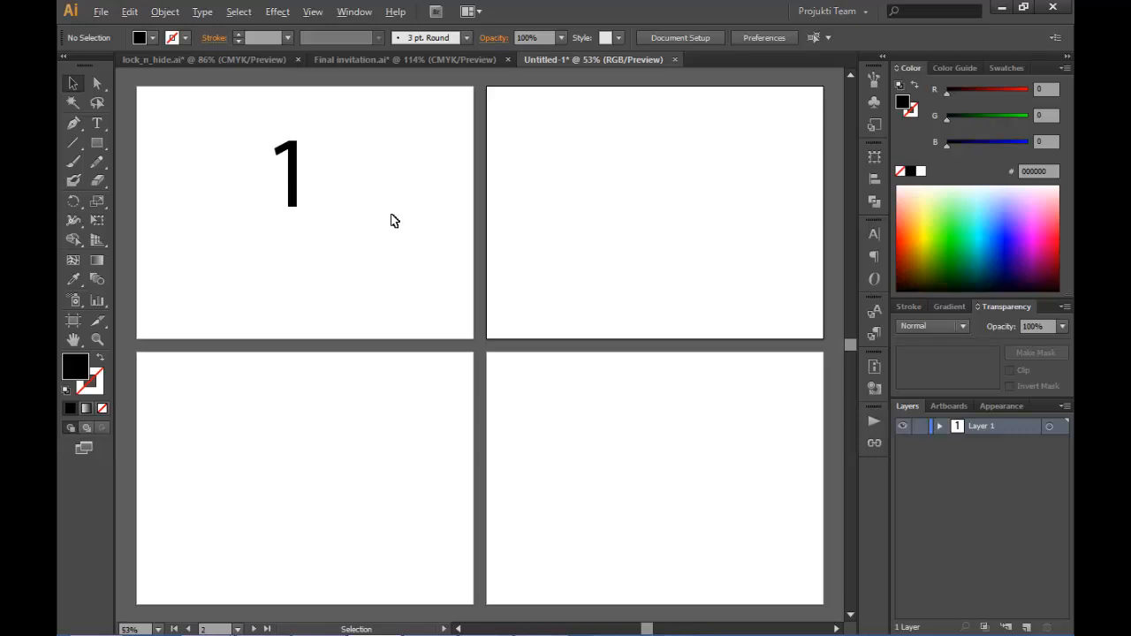
Step: Duplicate the large "1" onto each of the other three artboards
{"action": "key", "text": "alt"}
{"action": "left_click", "coordinate": [299, 197]}
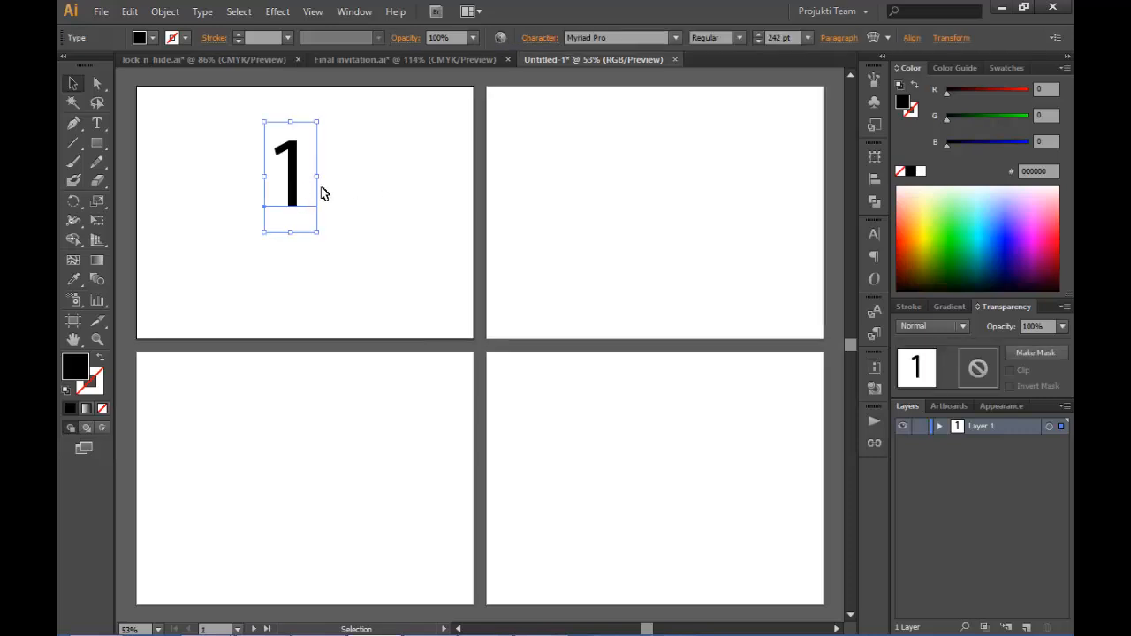
{"action": "left_click_drag", "start_coordinate": [292, 188], "coordinate": [284, 485]}
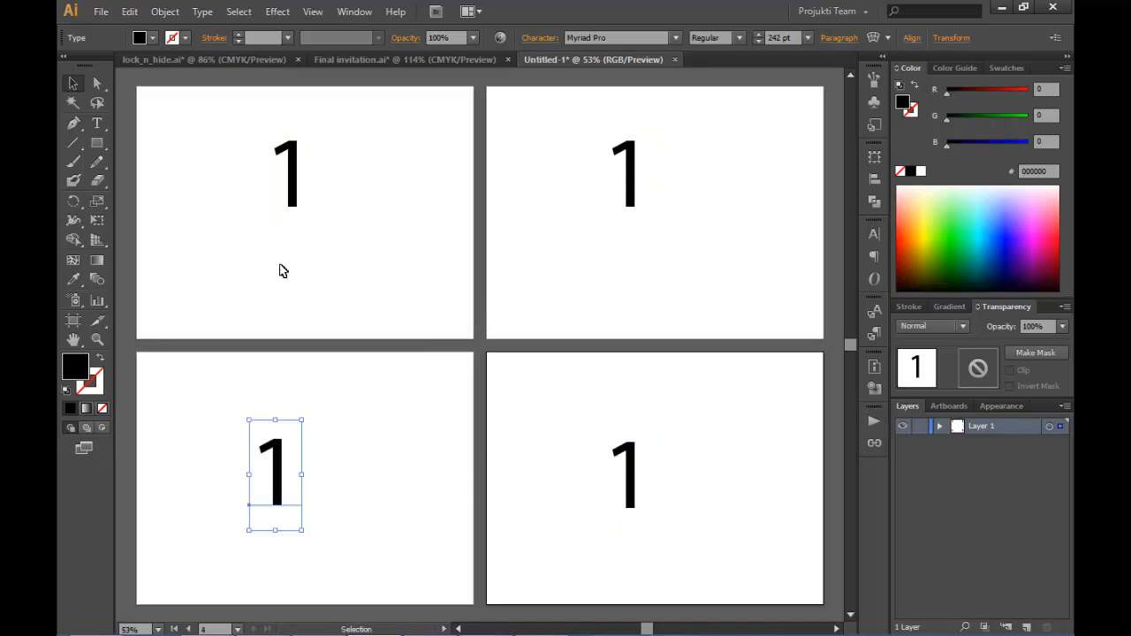
Step: Change the copied numbers to "2" on the second artboard, "3" on the third and "4" on the fourth
{"action": "left_click", "coordinate": [97, 123]}
{"action": "left_click_drag", "start_coordinate": [637, 188], "coordinate": [616, 197]}
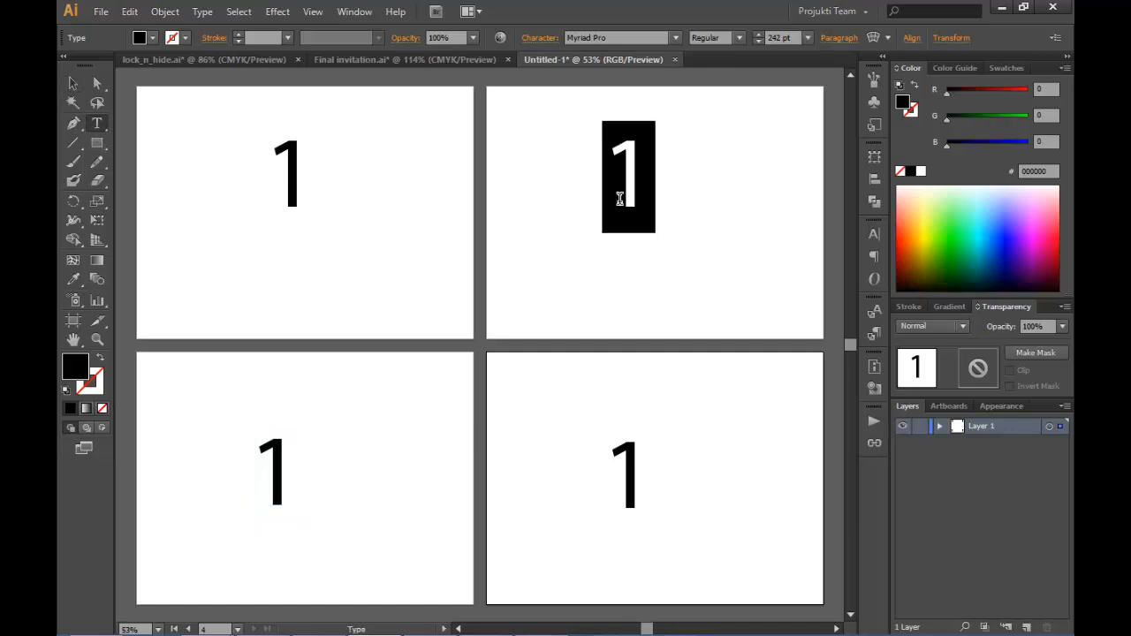
{"action": "type", "text": "2"}
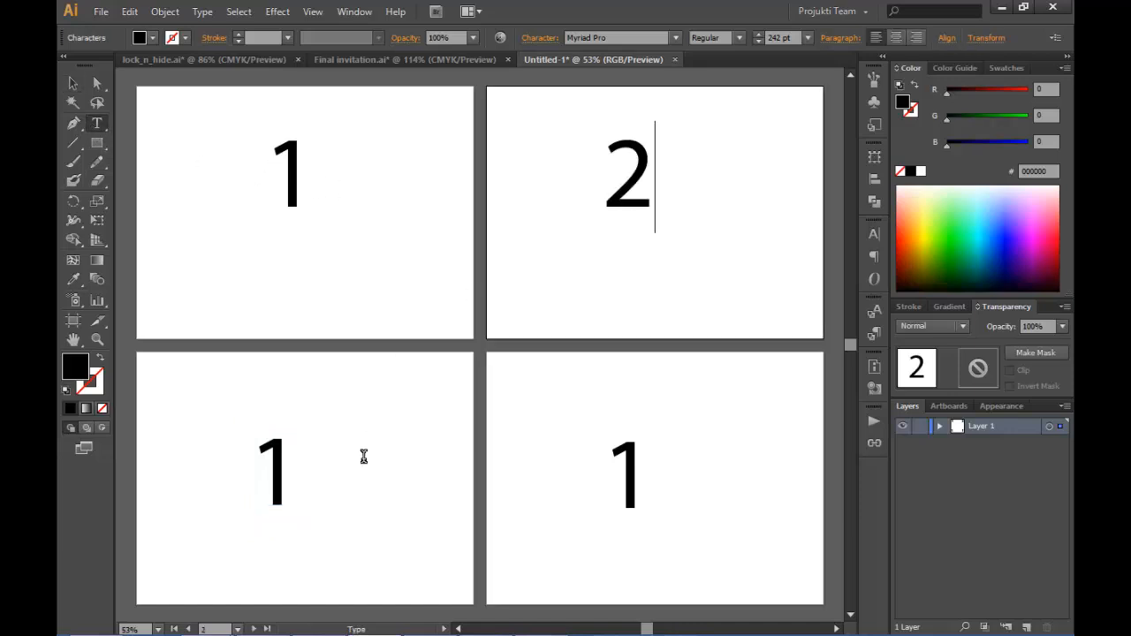
{"action": "left_click", "coordinate": [281, 478]}
{"action": "left_click_drag", "start_coordinate": [277, 474], "coordinate": [238, 475]}
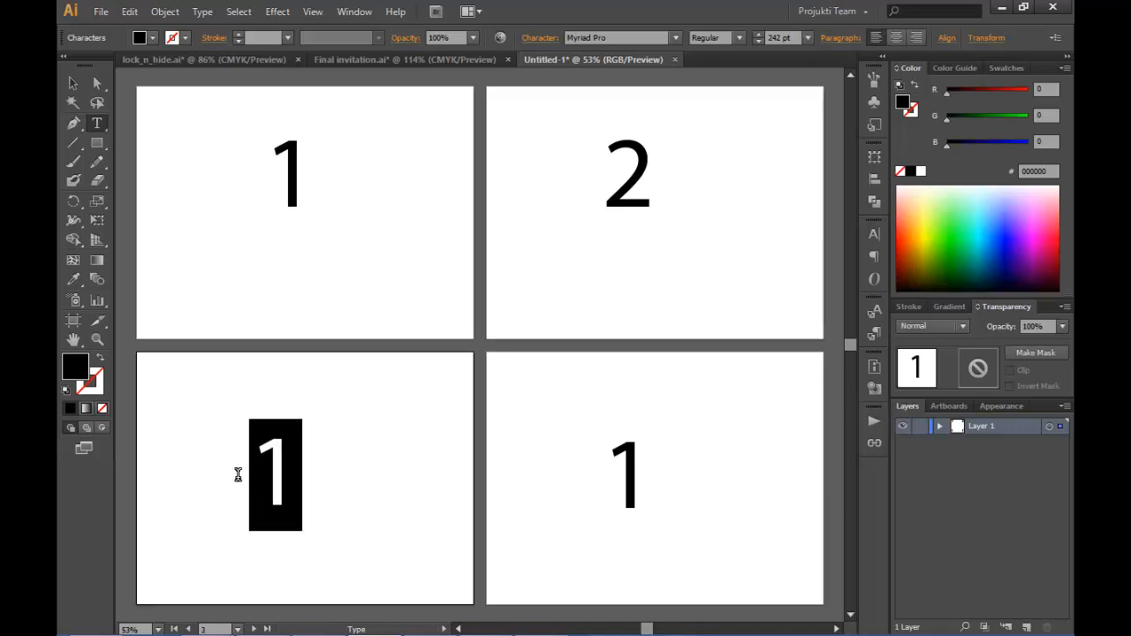
{"action": "type", "text": "3"}
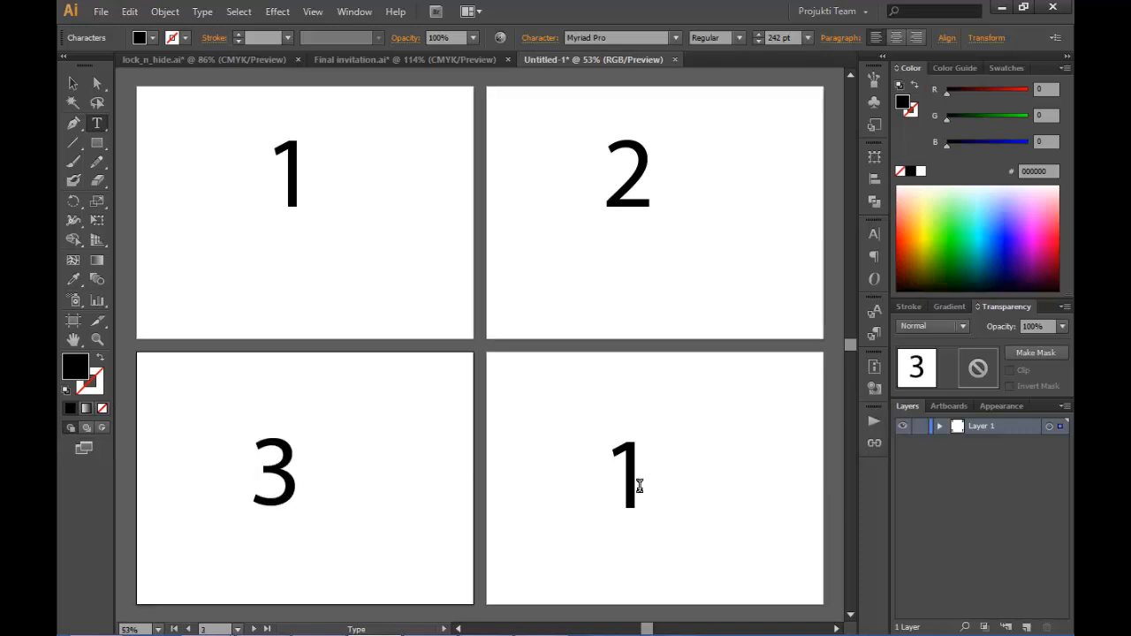
{"action": "left_click_drag", "start_coordinate": [639, 485], "coordinate": [600, 492]}
{"action": "type", "text": "4"}
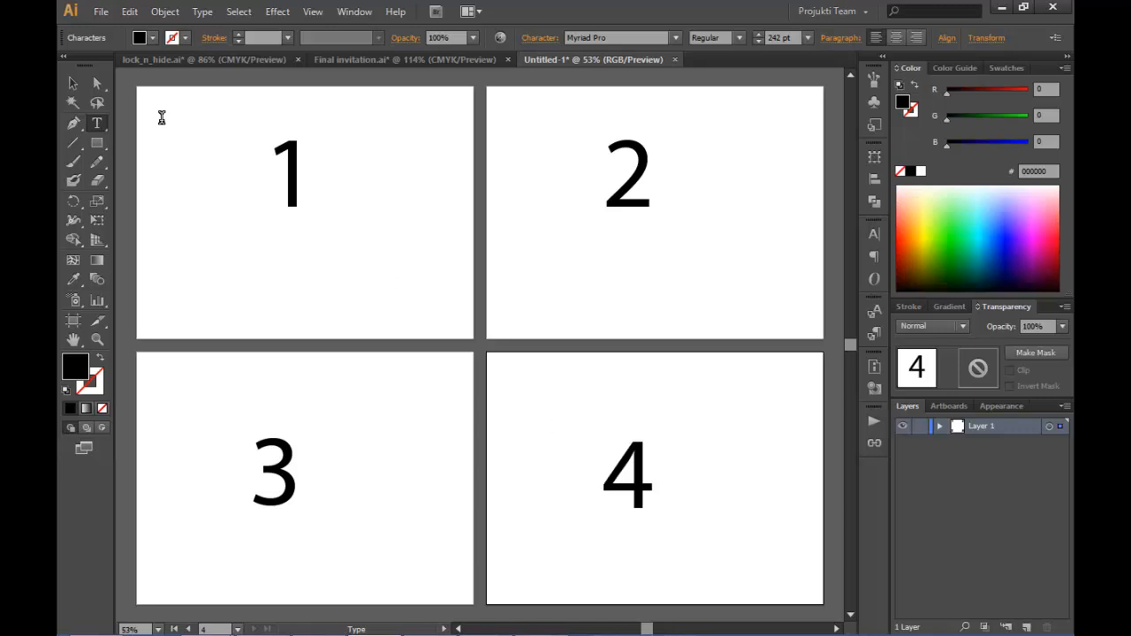
{"action": "left_click", "coordinate": [74, 80]}
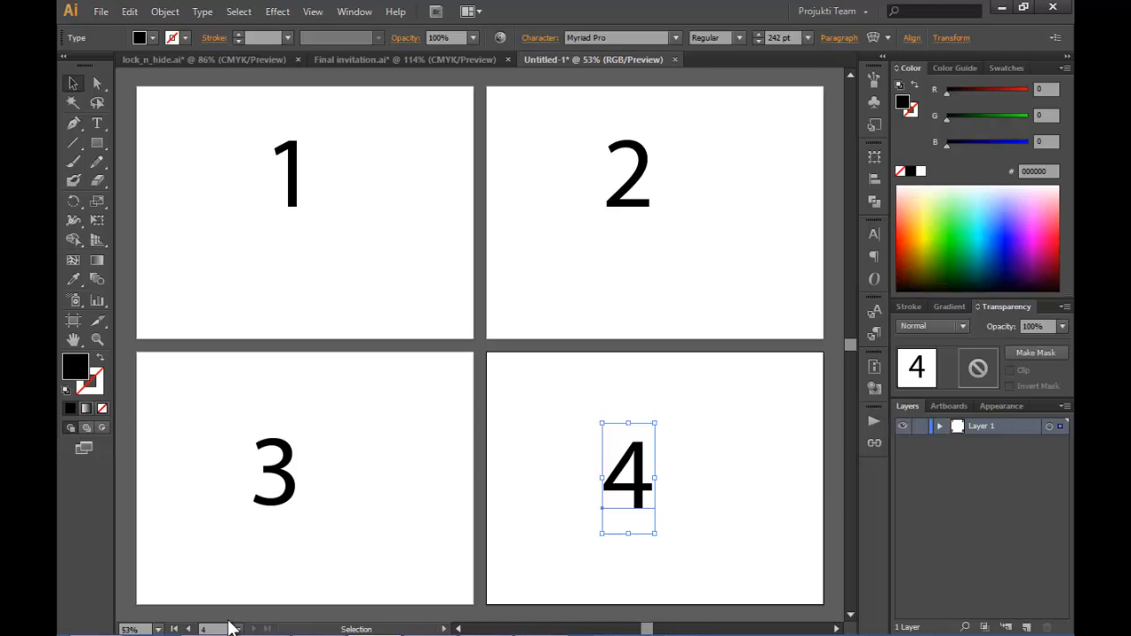
Step: Jump to artboards 3, 2 and 1 in turn to view each one on its own
{"action": "mouse_move", "coordinate": [241, 629]}
{"action": "left_click", "coordinate": [238, 629]}
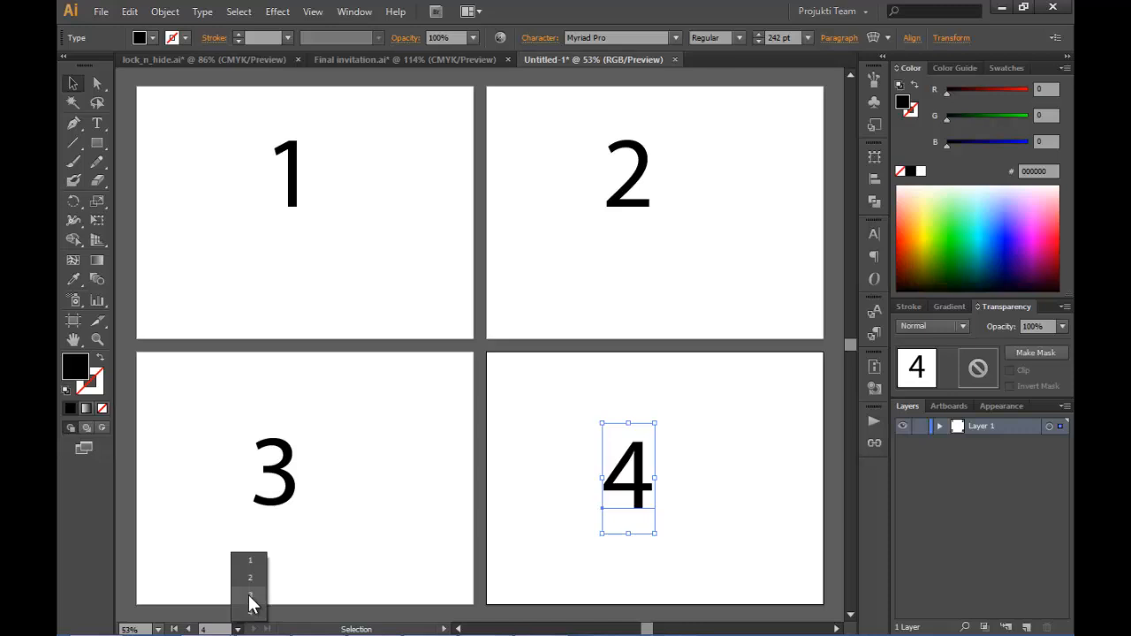
{"action": "left_click", "coordinate": [251, 600]}
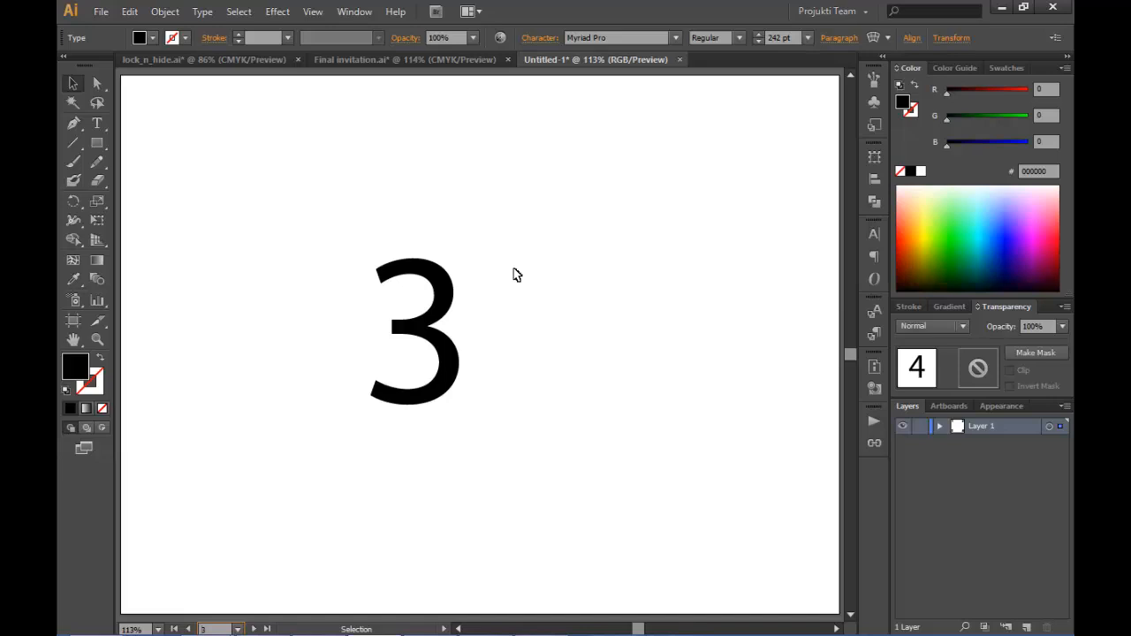
{"action": "left_click", "coordinate": [237, 629]}
{"action": "left_click", "coordinate": [254, 577]}
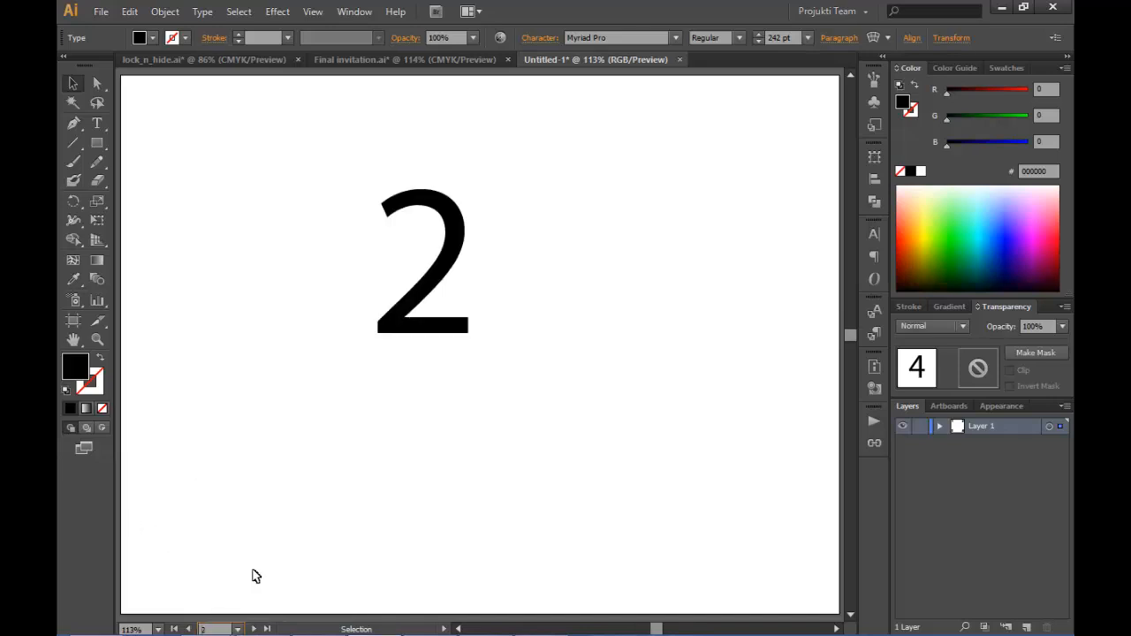
{"action": "key", "text": "a"}
{"action": "left_click", "coordinate": [237, 628]}
{"action": "left_click", "coordinate": [252, 560]}
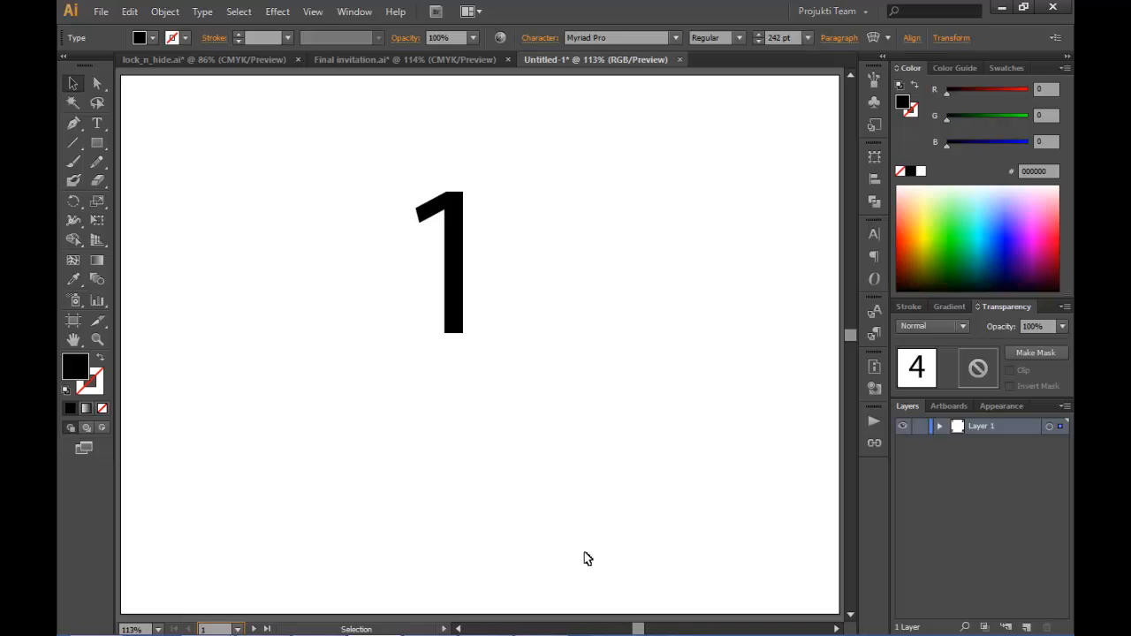
Step: Show all four artboards together and switch to artboard editing with the Artboard tool
{"action": "key", "text": "ctrl+minus"}
{"action": "key", "text": "ctrl+minus"}
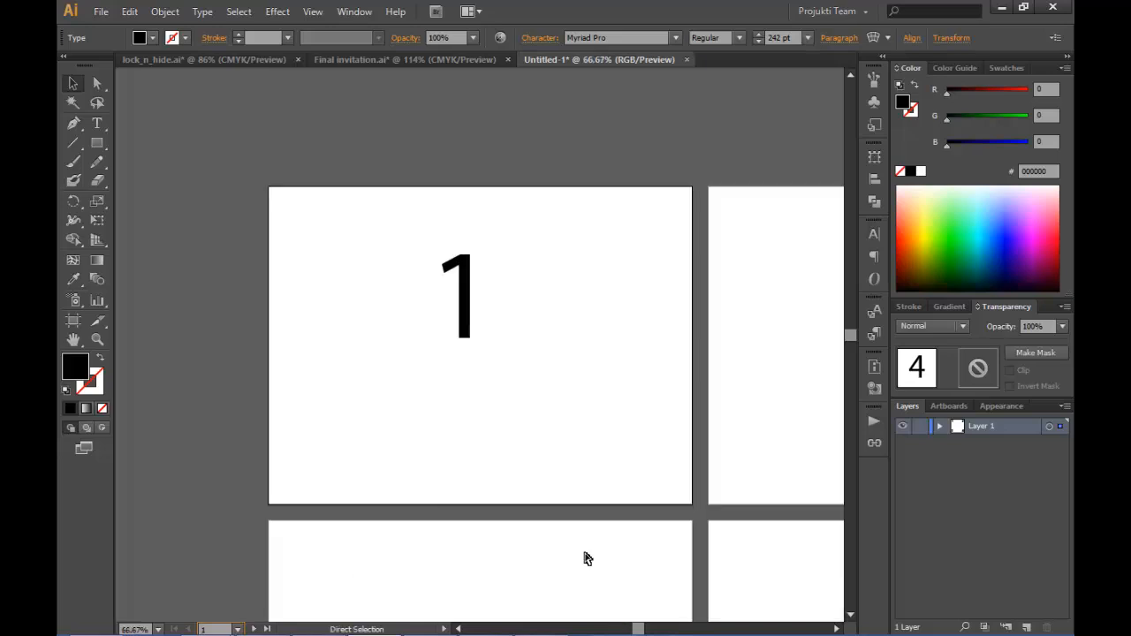
{"action": "key", "text": "ctrl+minus"}
{"action": "key", "text": "v"}
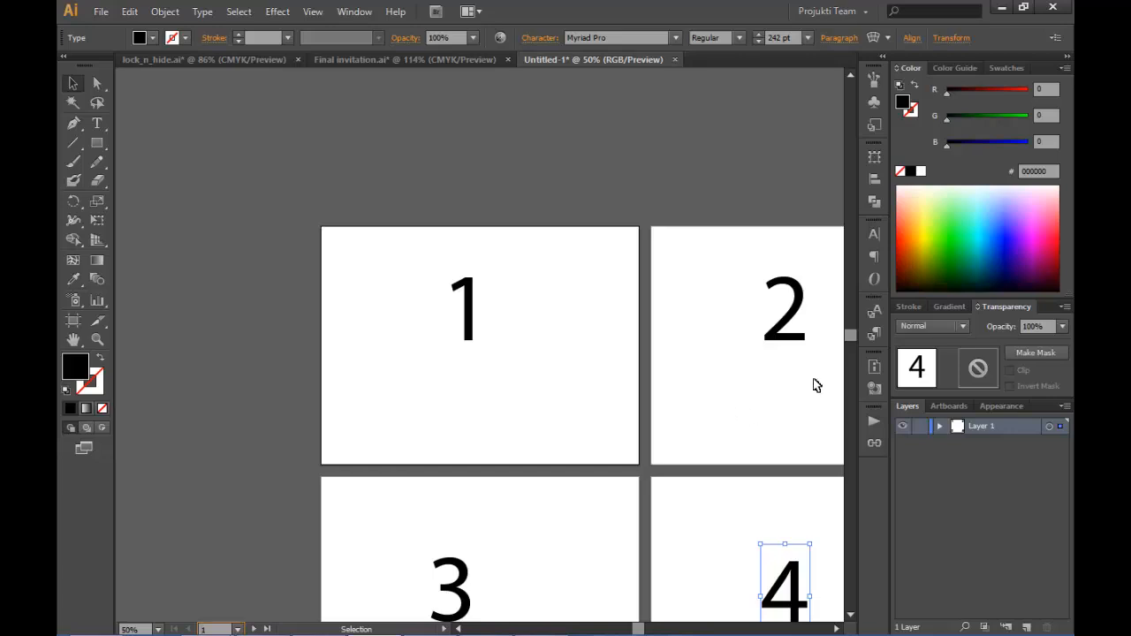
{"action": "left_click_drag", "start_coordinate": [850, 329], "coordinate": [852, 341]}
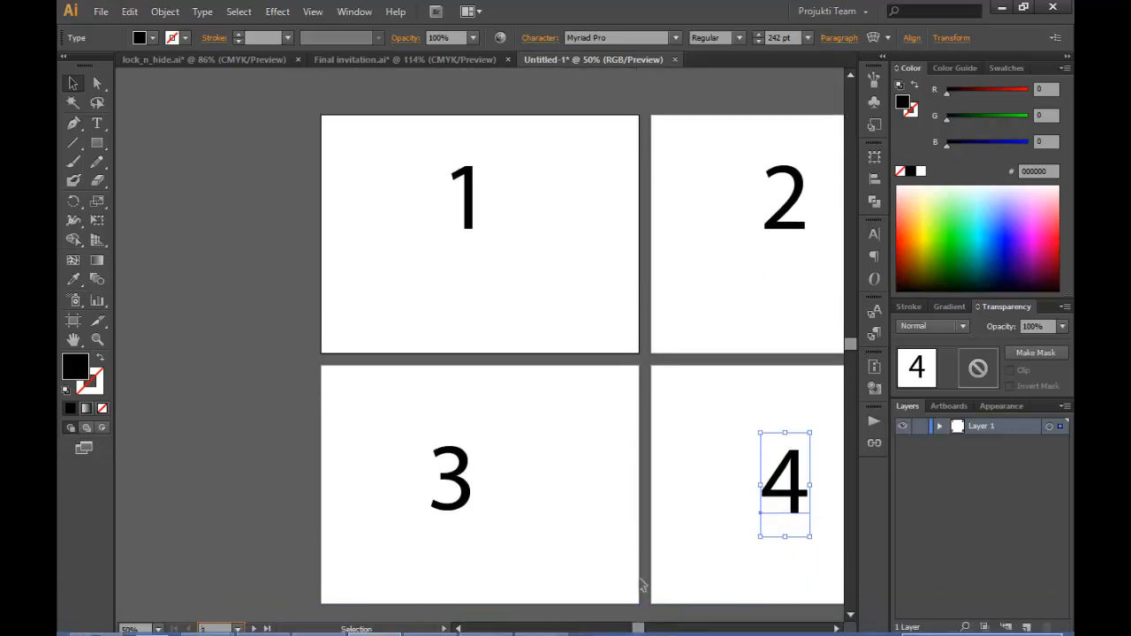
{"action": "mouse_move", "coordinate": [640, 627]}
{"action": "left_mouse_down"}
{"action": "mouse_move", "coordinate": [661, 628]}
{"action": "mouse_move", "coordinate": [648, 628]}
{"action": "left_mouse_up"}
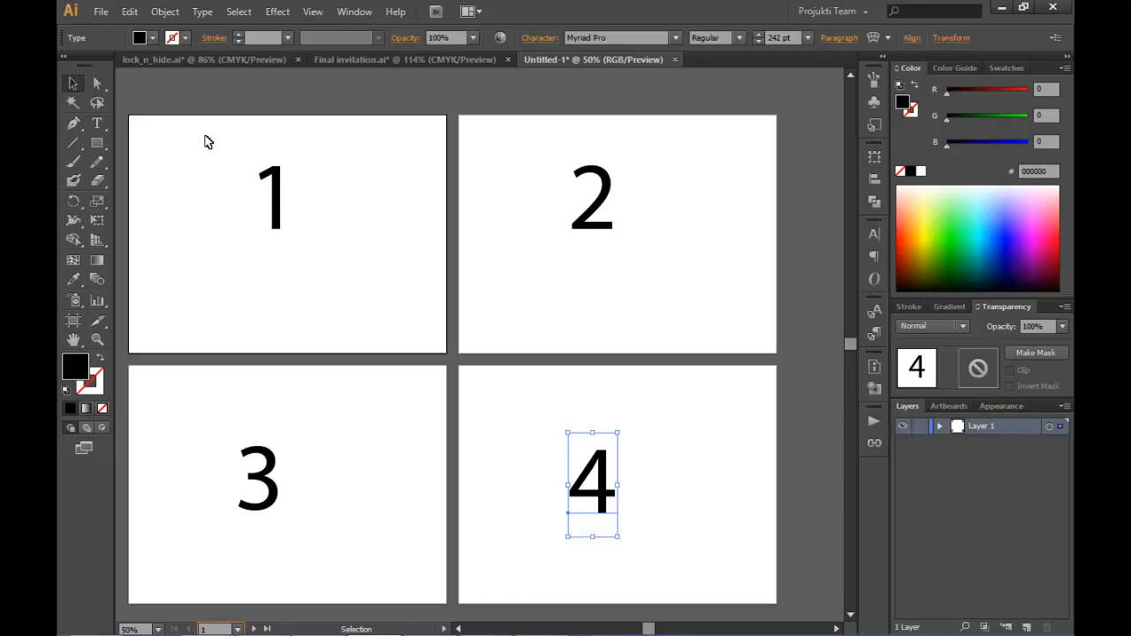
{"action": "left_click", "coordinate": [75, 324]}
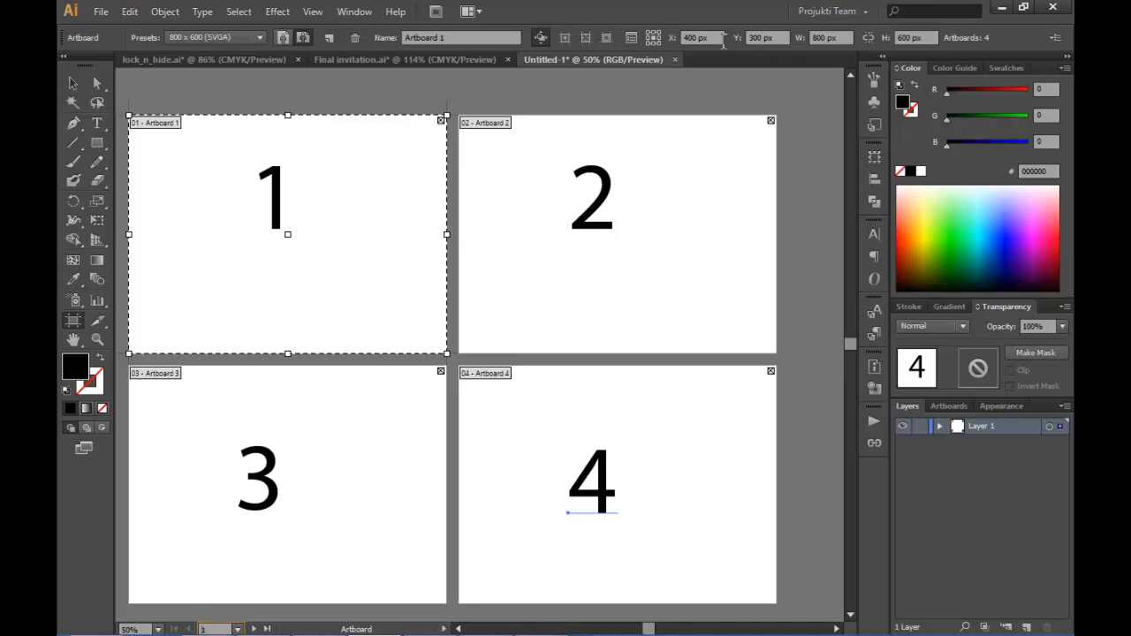
Step: Reposition the first artboard at X 500 px and Y 350 px
{"action": "left_click", "coordinate": [681, 40]}
{"action": "type", "text": "500"}
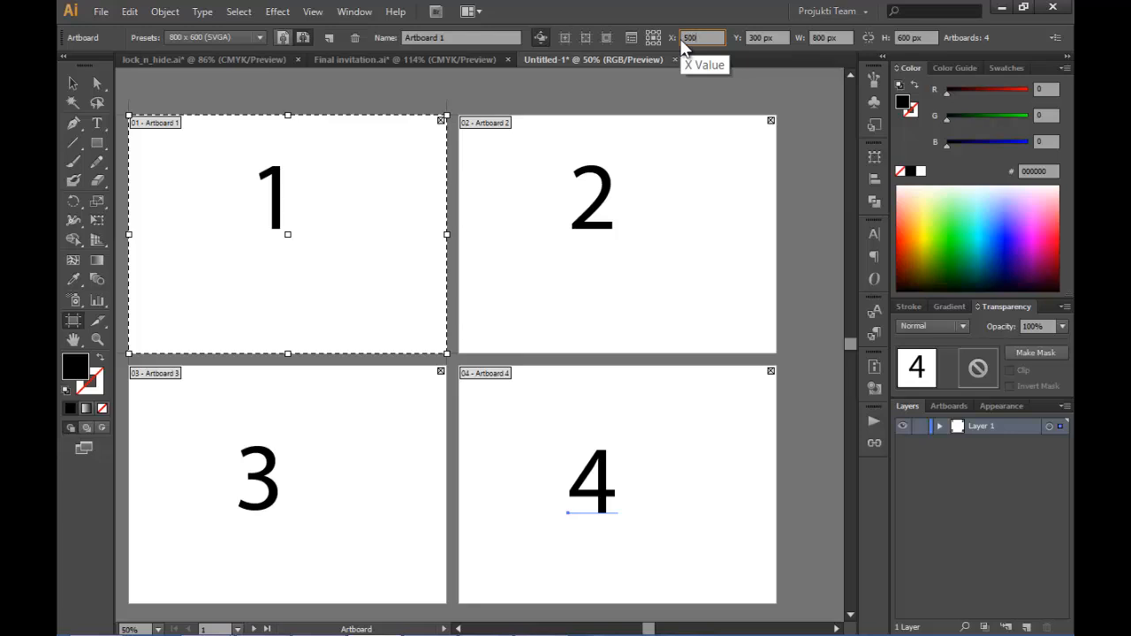
{"action": "left_click", "coordinate": [777, 38]}
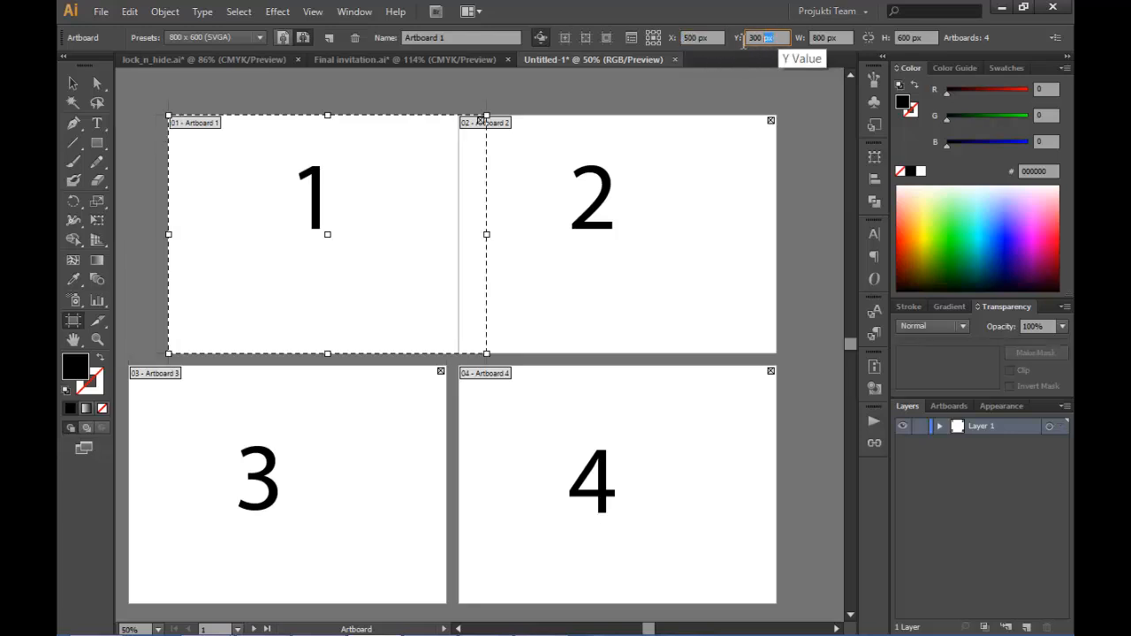
{"action": "left_click_drag", "start_coordinate": [744, 42], "coordinate": [734, 37]}
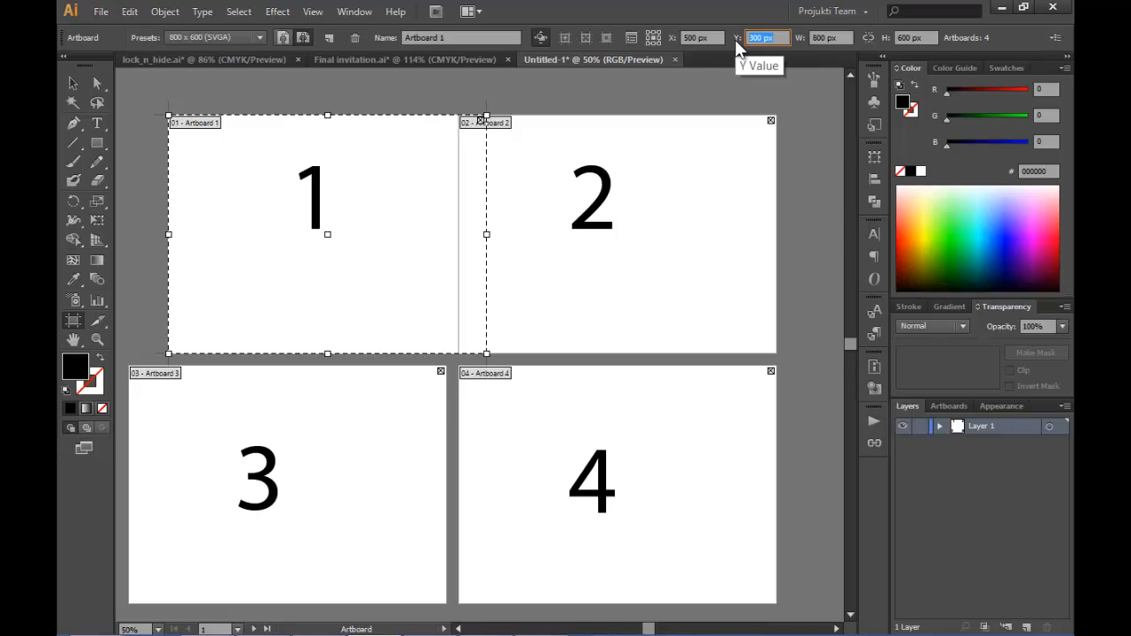
{"action": "type", "text": "350"}
{"action": "key", "text": "Return"}
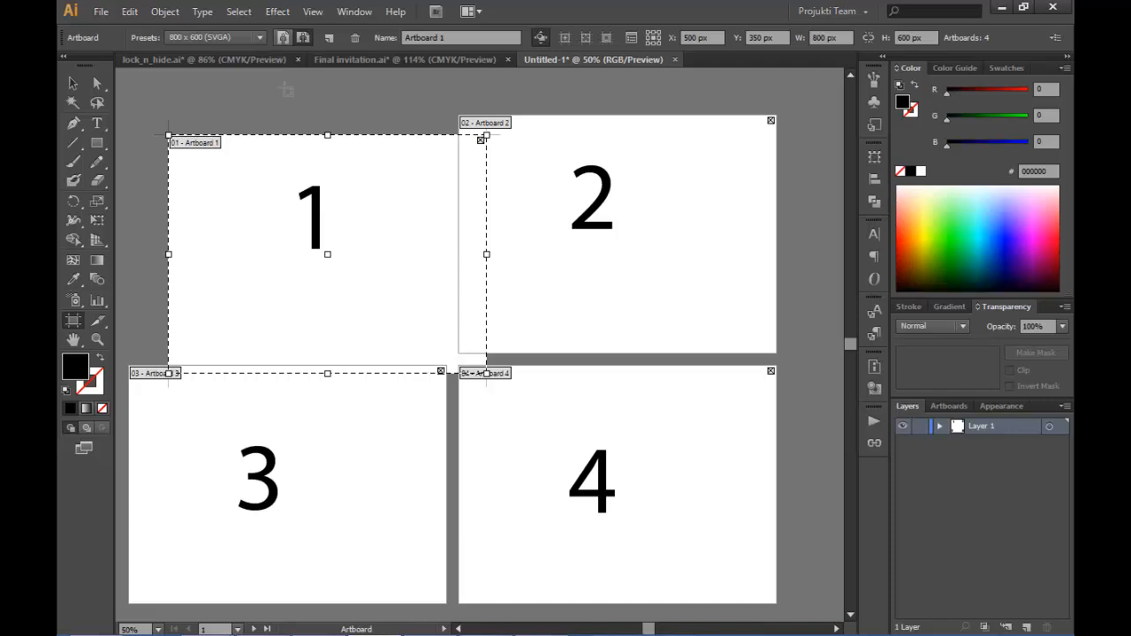
Step: Move the first artboard back to about X 400 px, Y 302 px and set its size to 500 x 300 px in its options
{"action": "left_click_drag", "start_coordinate": [277, 228], "coordinate": [240, 212]}
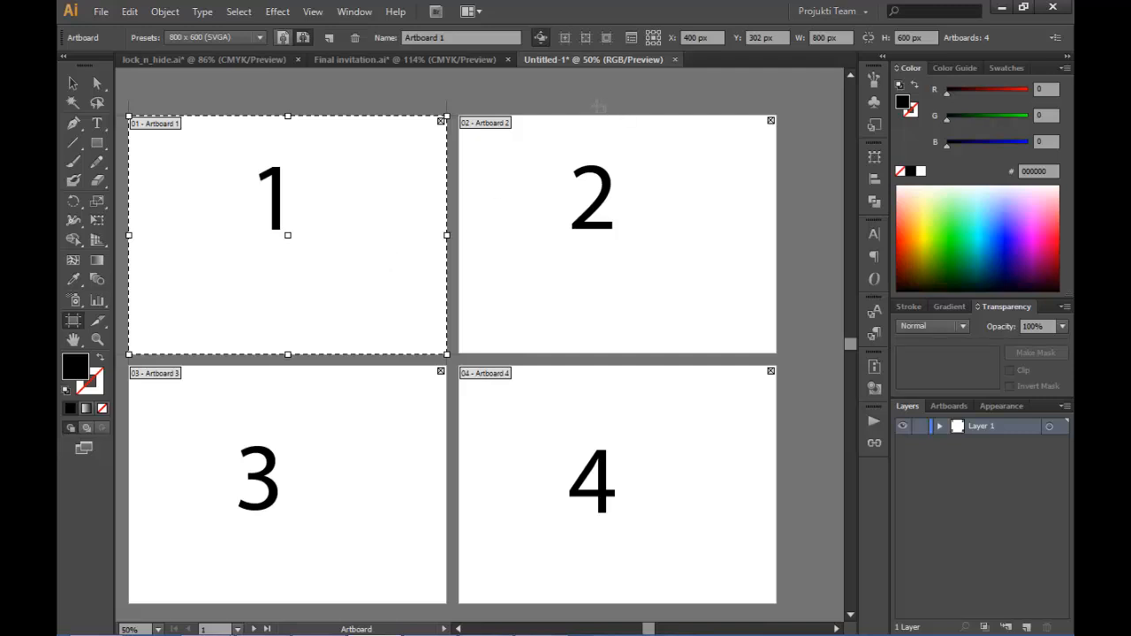
{"action": "left_click", "coordinate": [630, 36]}
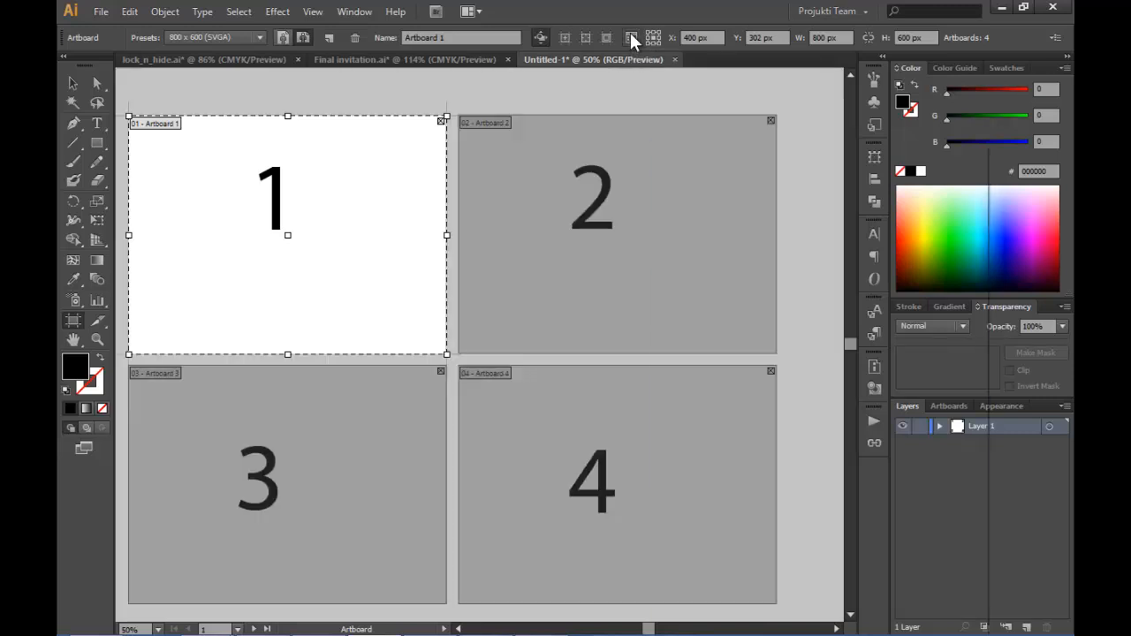
{"action": "left_click_drag", "start_coordinate": [740, 139], "coordinate": [650, 12]}
{"action": "left_click", "coordinate": [636, 108]}
{"action": "left_click_drag", "start_coordinate": [597, 111], "coordinate": [584, 116]}
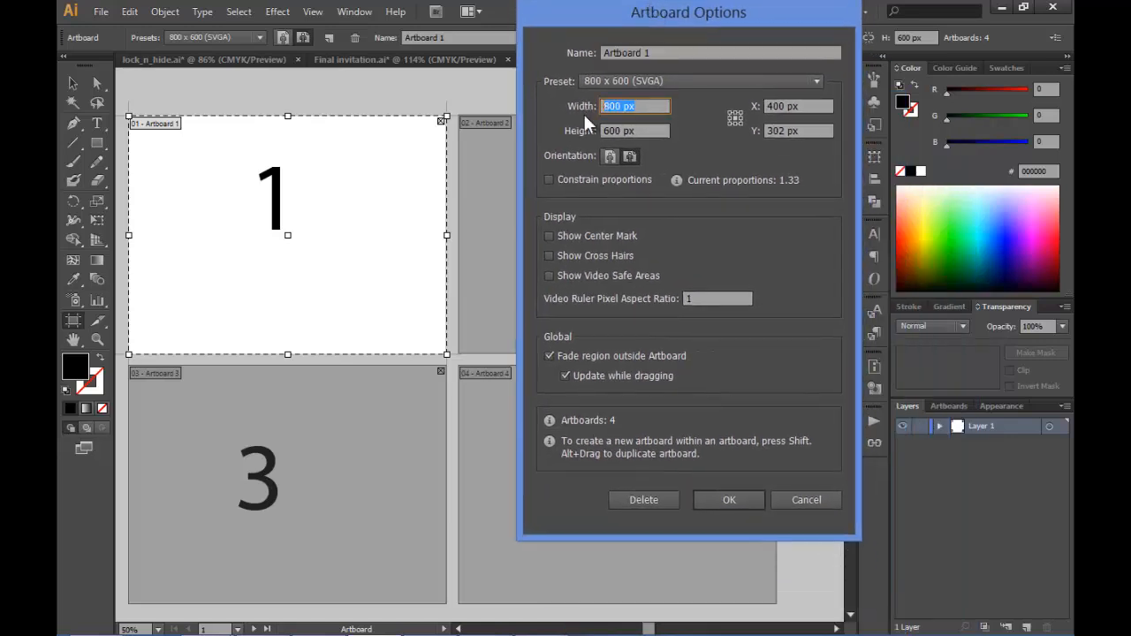
{"action": "type", "text": "500"}
{"action": "left_click_drag", "start_coordinate": [655, 132], "coordinate": [584, 147]}
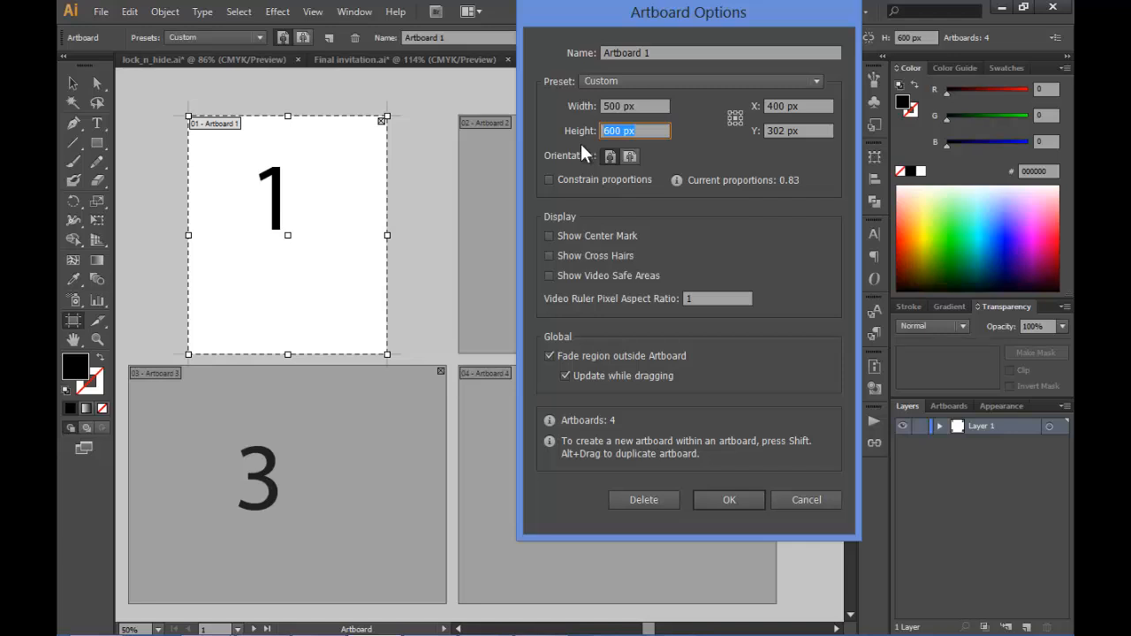
{"action": "type", "text": "300"}
{"action": "left_click", "coordinate": [717, 500]}
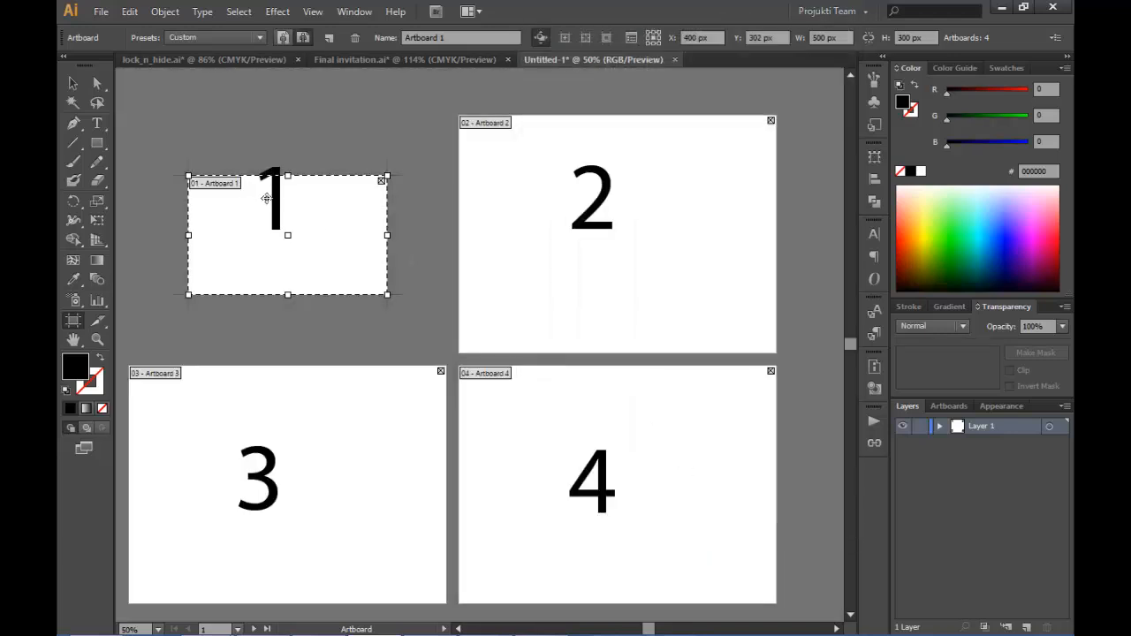
Step: Move the "1" down so it sits fully inside the smaller first artboard, and deselect it
{"action": "left_click_drag", "start_coordinate": [269, 196], "coordinate": [294, 239]}
{"action": "left_click", "coordinate": [72, 84]}
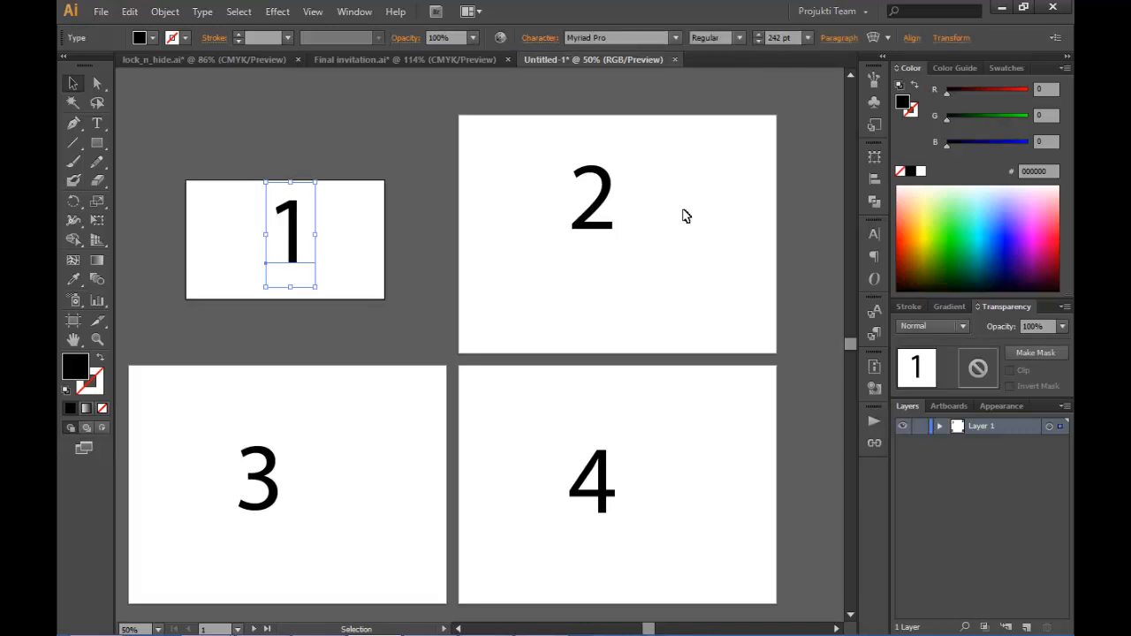
{"action": "left_click", "coordinate": [744, 195]}
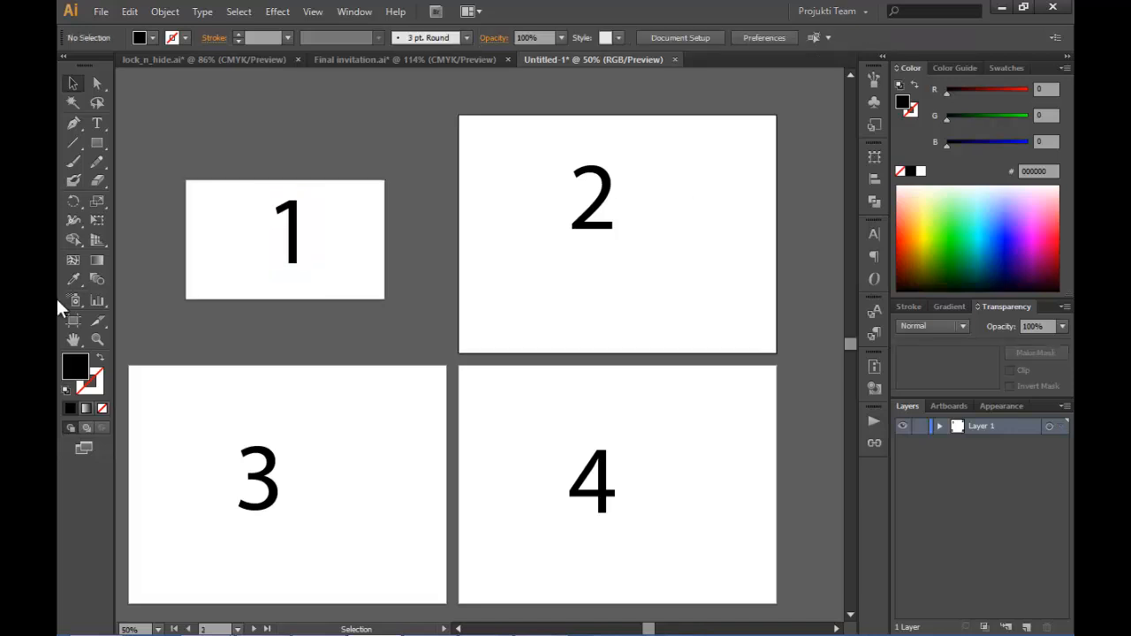
Step: Shrink the second artboard by its edges with the Artboard tool to about 244 x 200 px
{"action": "left_click", "coordinate": [77, 320]}
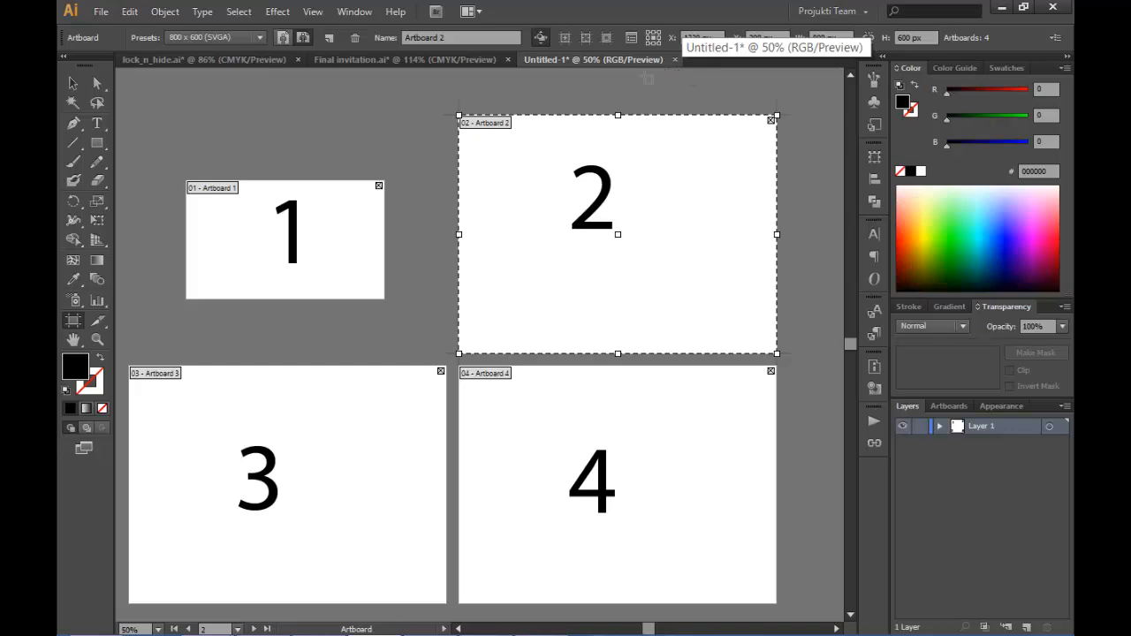
{"action": "left_click_drag", "start_coordinate": [618, 115], "coordinate": [617, 229]}
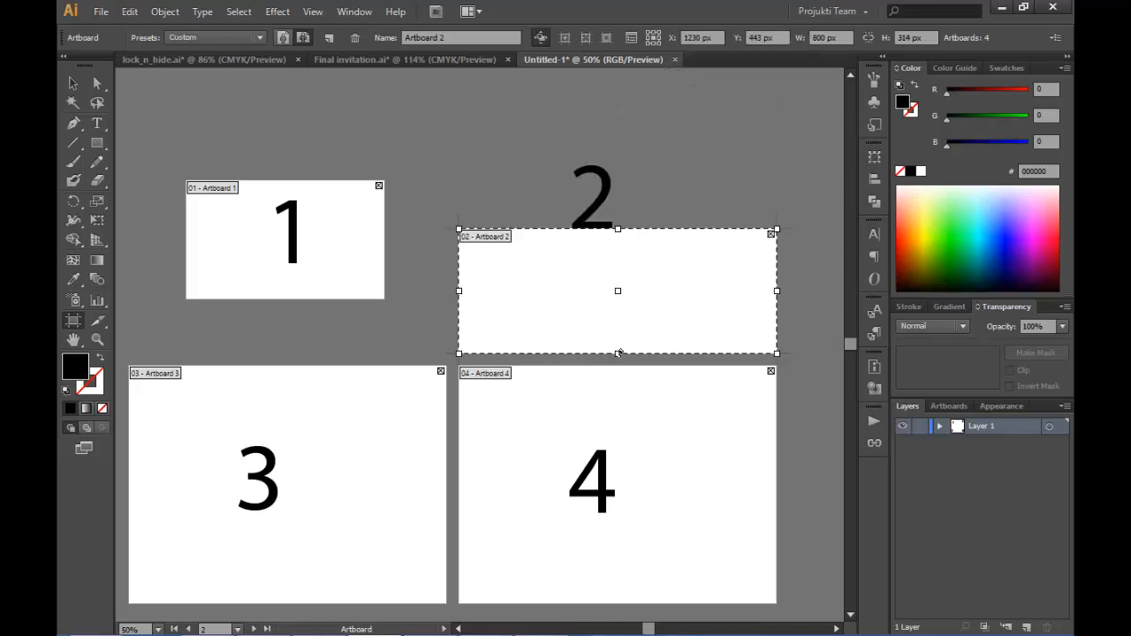
{"action": "left_click_drag", "start_coordinate": [617, 354], "coordinate": [619, 308]}
{"action": "left_click_drag", "start_coordinate": [776, 268], "coordinate": [555, 269]}
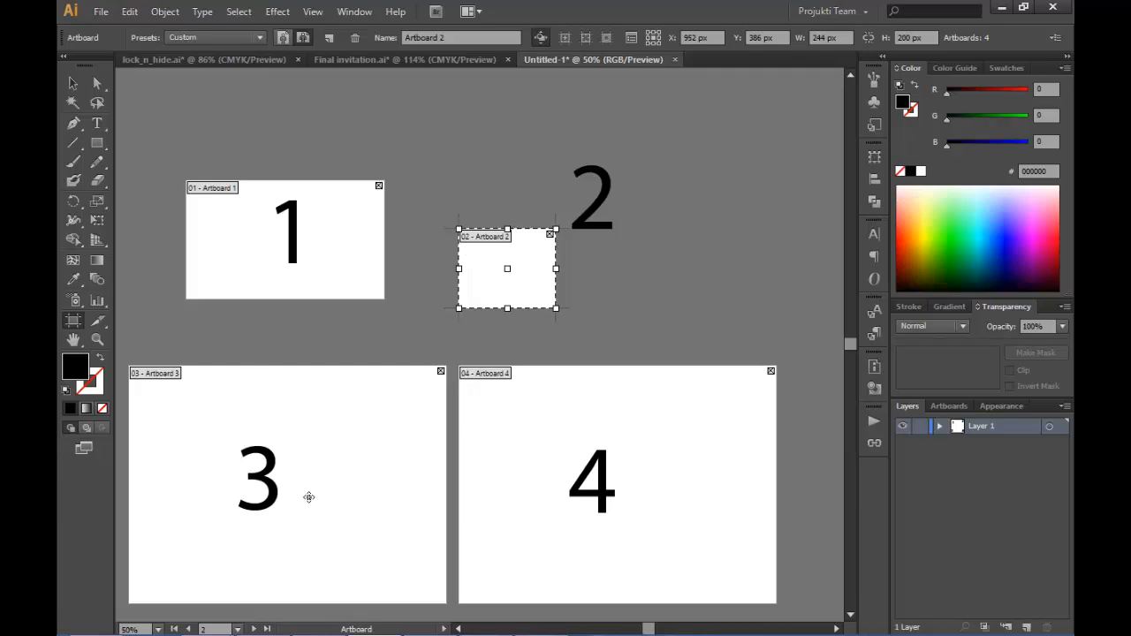
Step: Shorten the third artboard from its lower edge to about 216 px high and make the fourth artboard active
{"action": "left_click", "coordinate": [314, 438]}
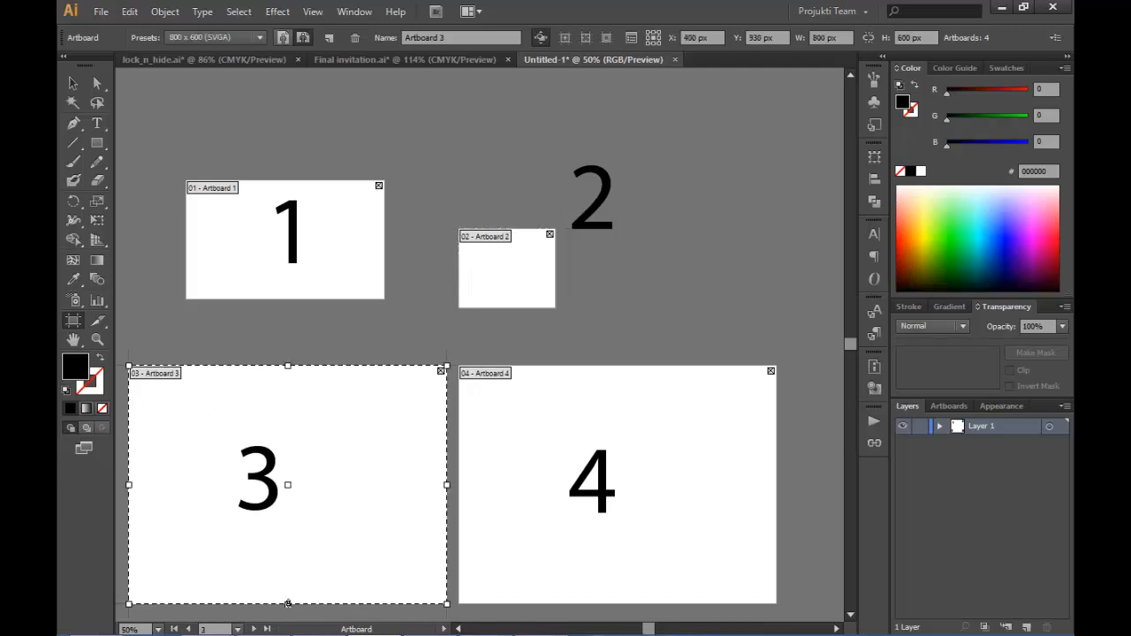
{"action": "left_click_drag", "start_coordinate": [287, 603], "coordinate": [288, 452]}
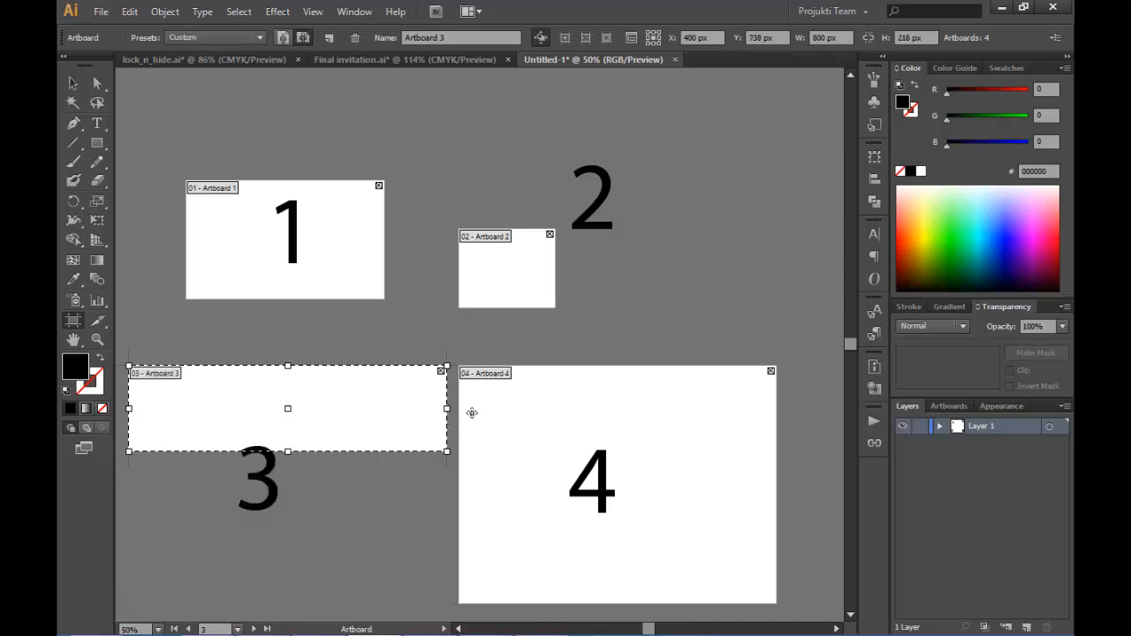
{"action": "left_click", "coordinate": [656, 464]}
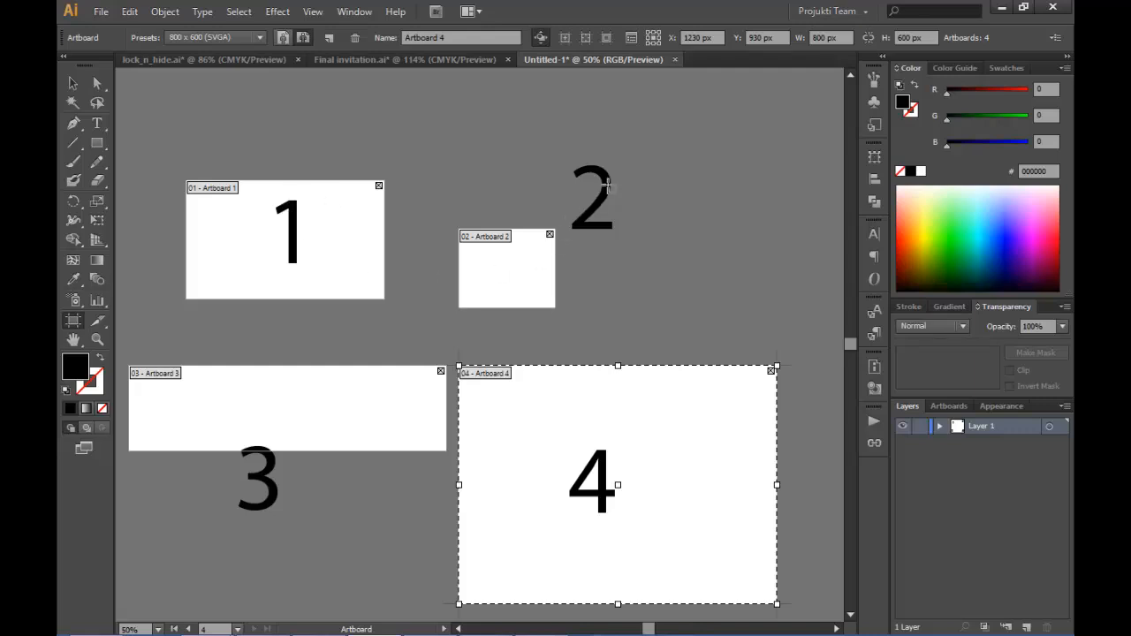
Step: Move the "2" and the "3" back onto their resized artboards with the Selection tool
{"action": "left_click", "coordinate": [73, 84]}
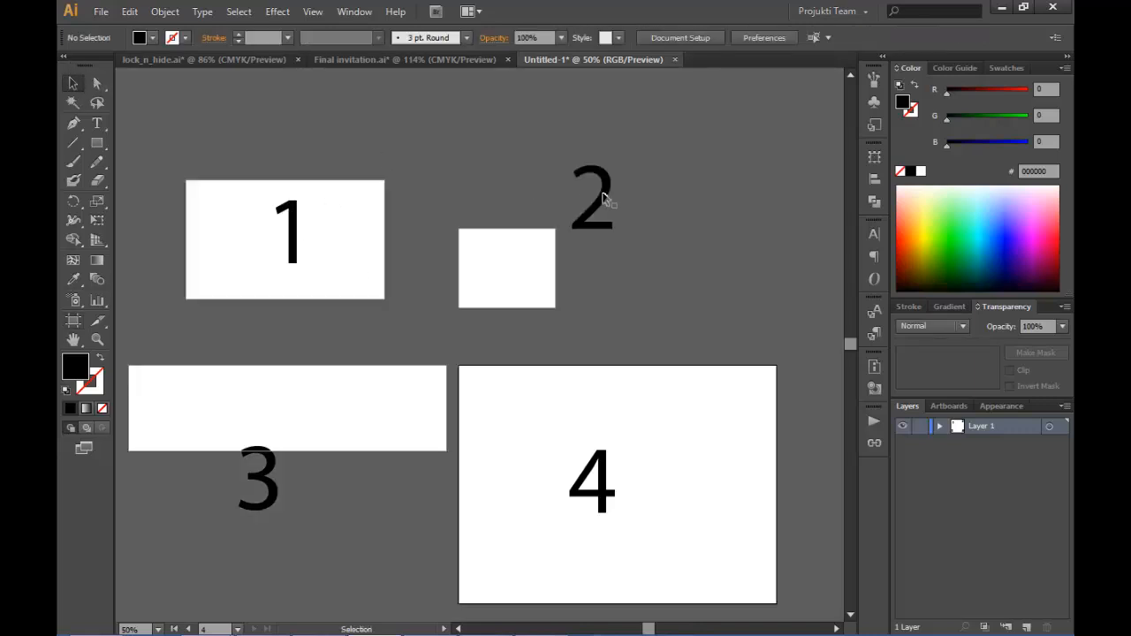
{"action": "left_click_drag", "start_coordinate": [607, 199], "coordinate": [534, 272]}
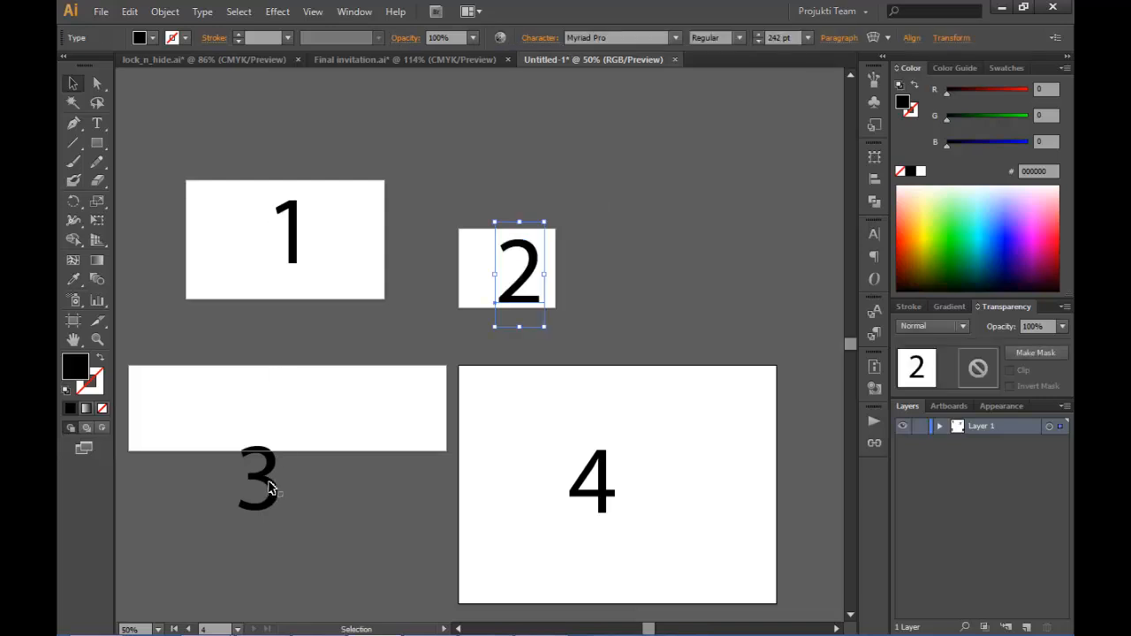
{"action": "left_click_drag", "start_coordinate": [268, 490], "coordinate": [265, 433]}
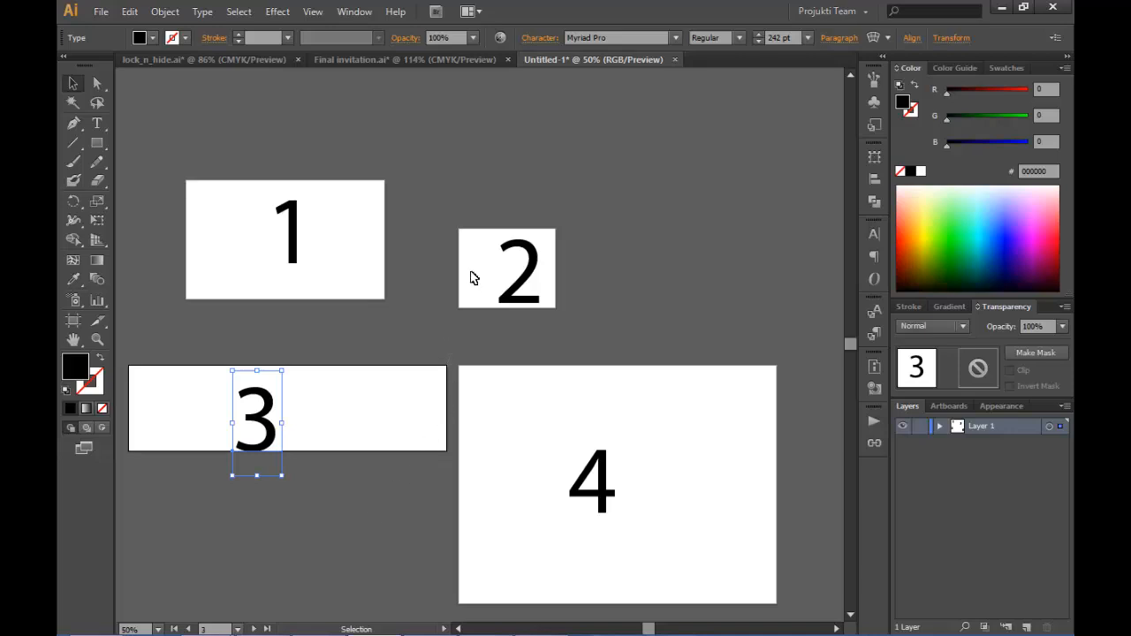
Step: View artboards 2 and 3 on their own and nudge the "3" up so it fits within its artboard
{"action": "left_click", "coordinate": [238, 629]}
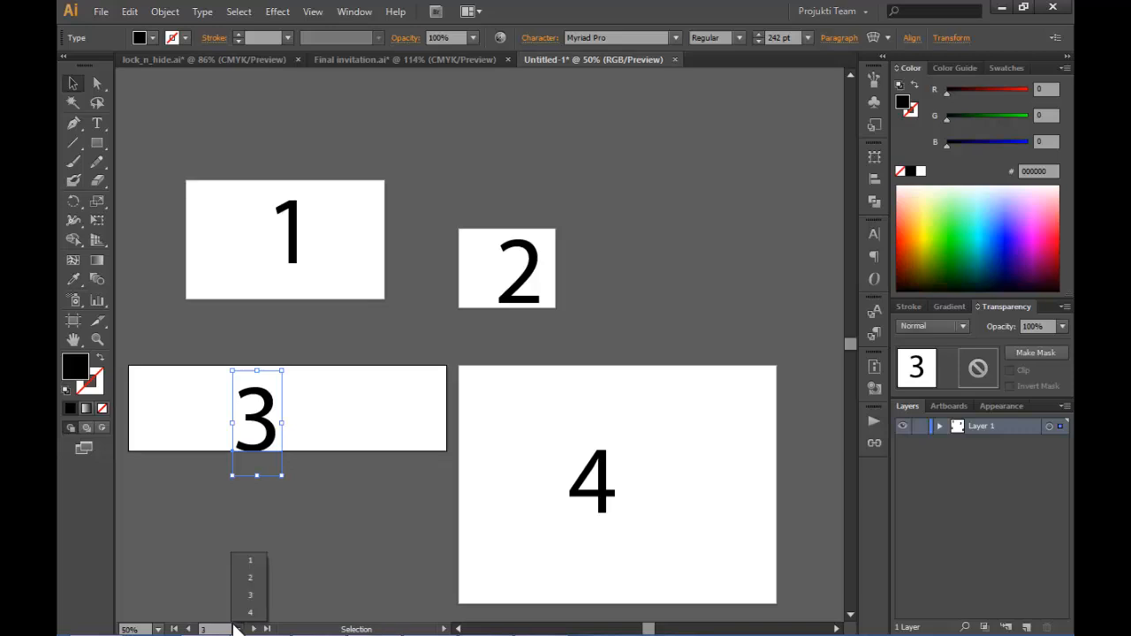
{"action": "left_click", "coordinate": [235, 579]}
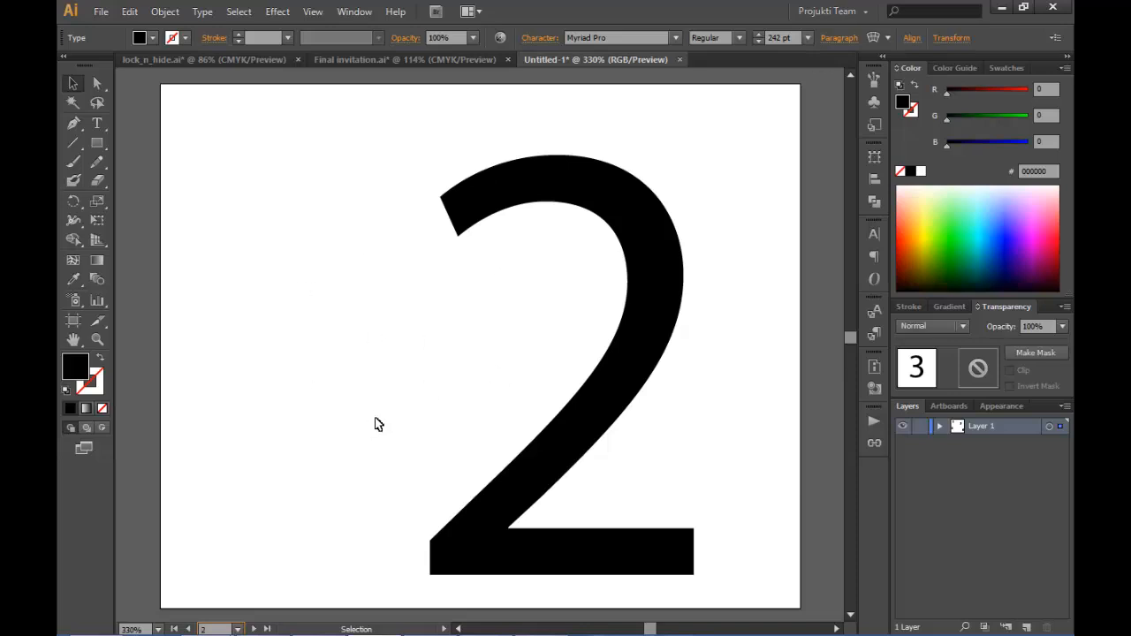
{"action": "left_click", "coordinate": [238, 629]}
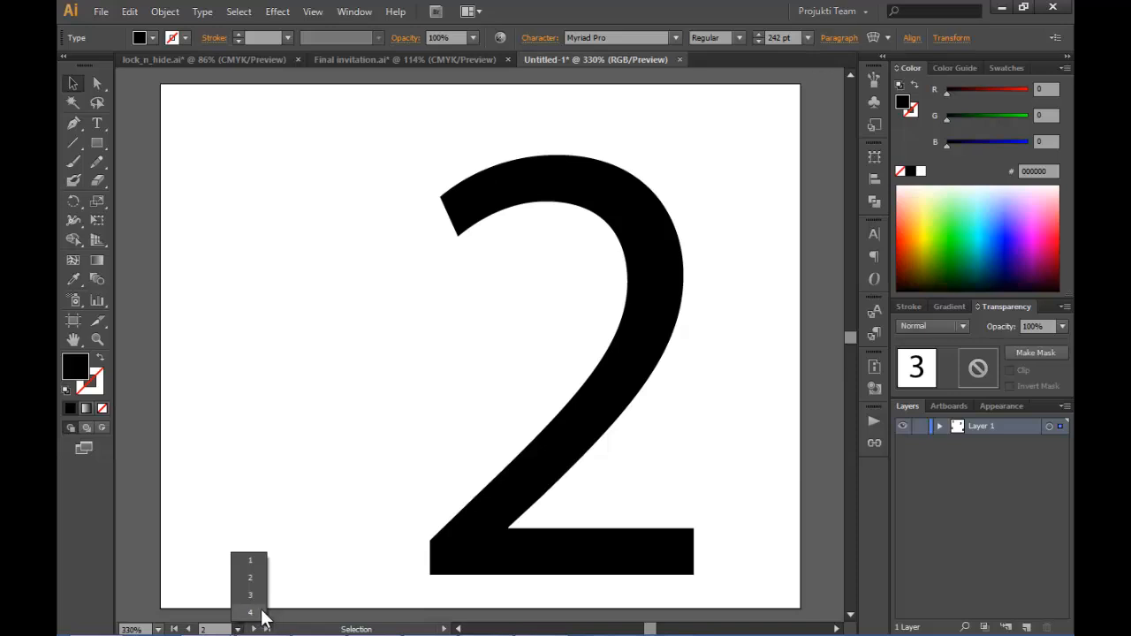
{"action": "left_click", "coordinate": [252, 595]}
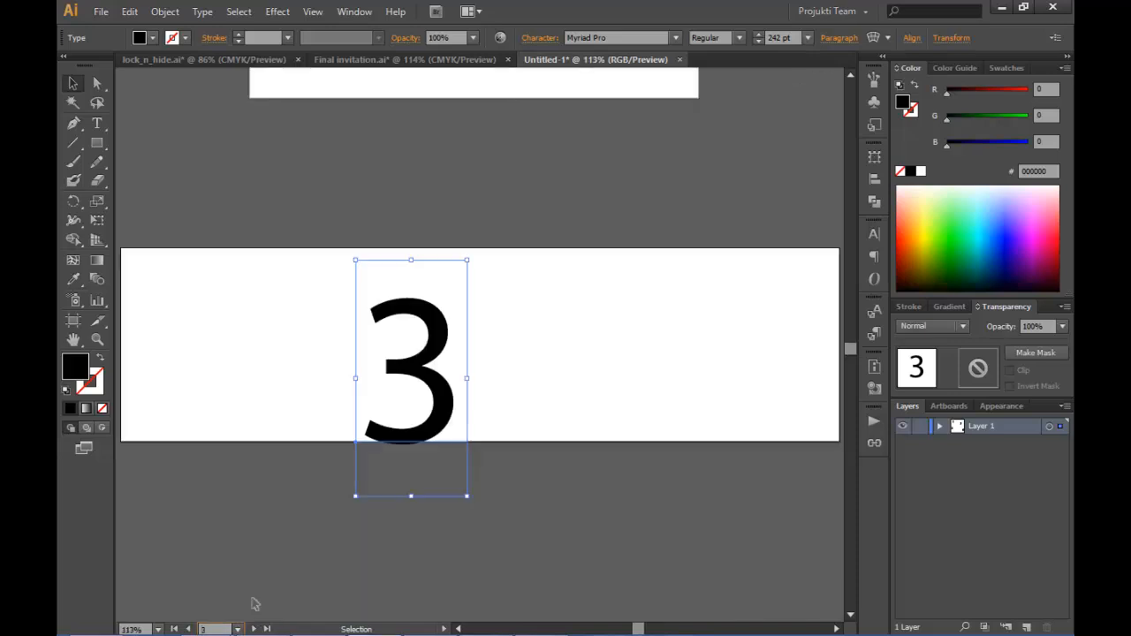
{"action": "left_click_drag", "start_coordinate": [446, 388], "coordinate": [452, 367]}
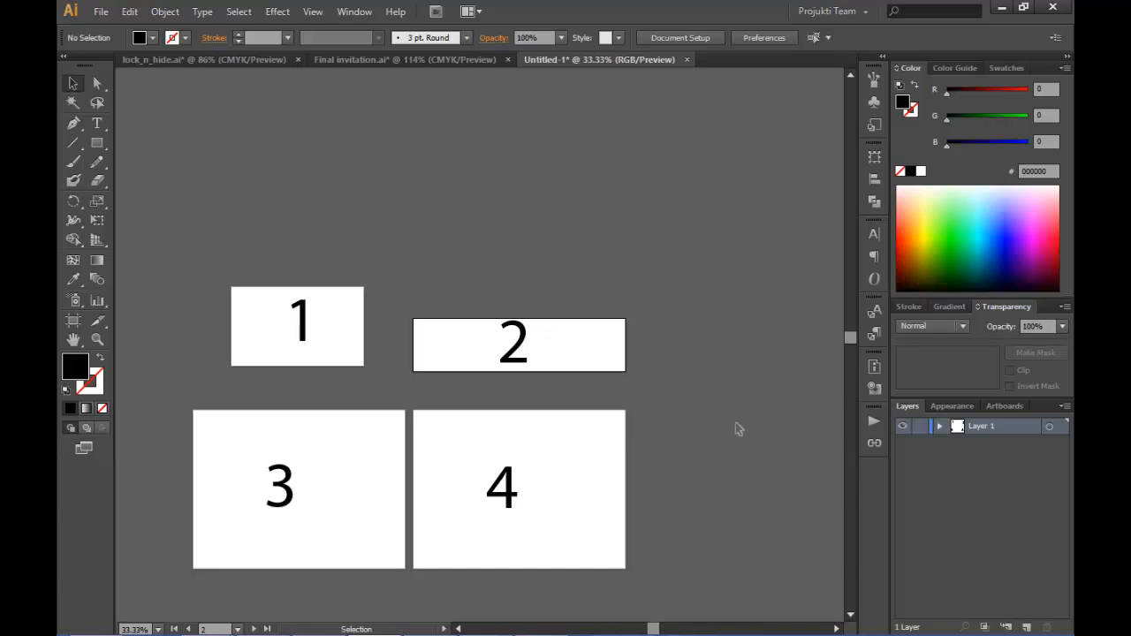
Step: Delete Artboard 1 from the list of artboards, leaving its "1" in place
{"action": "left_click", "coordinate": [1020, 407]}
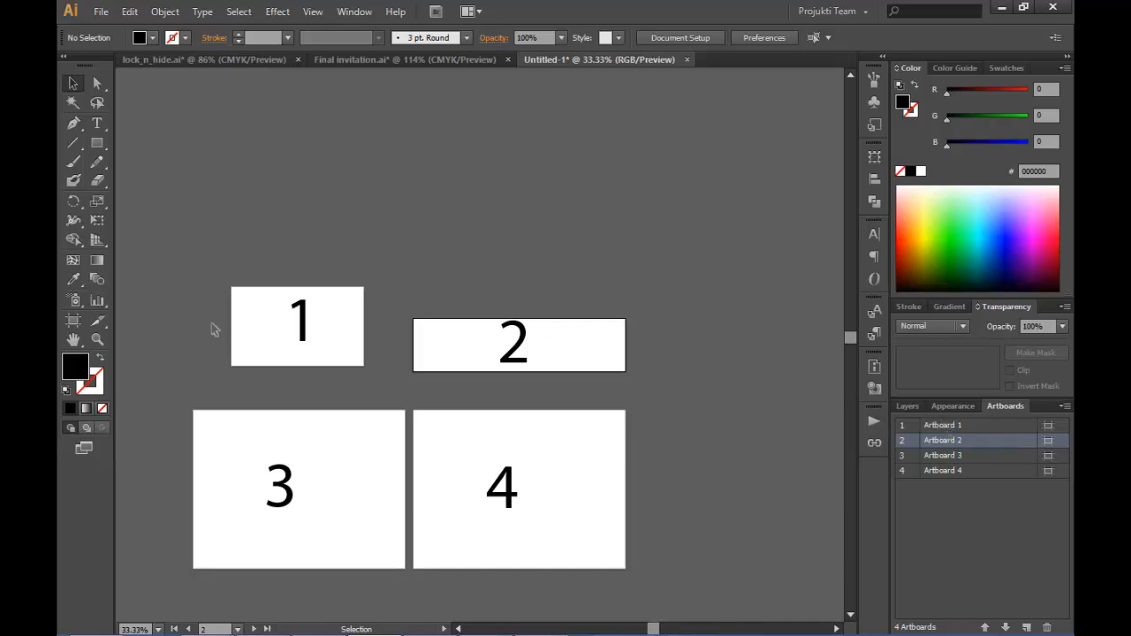
{"action": "left_click", "coordinate": [954, 426]}
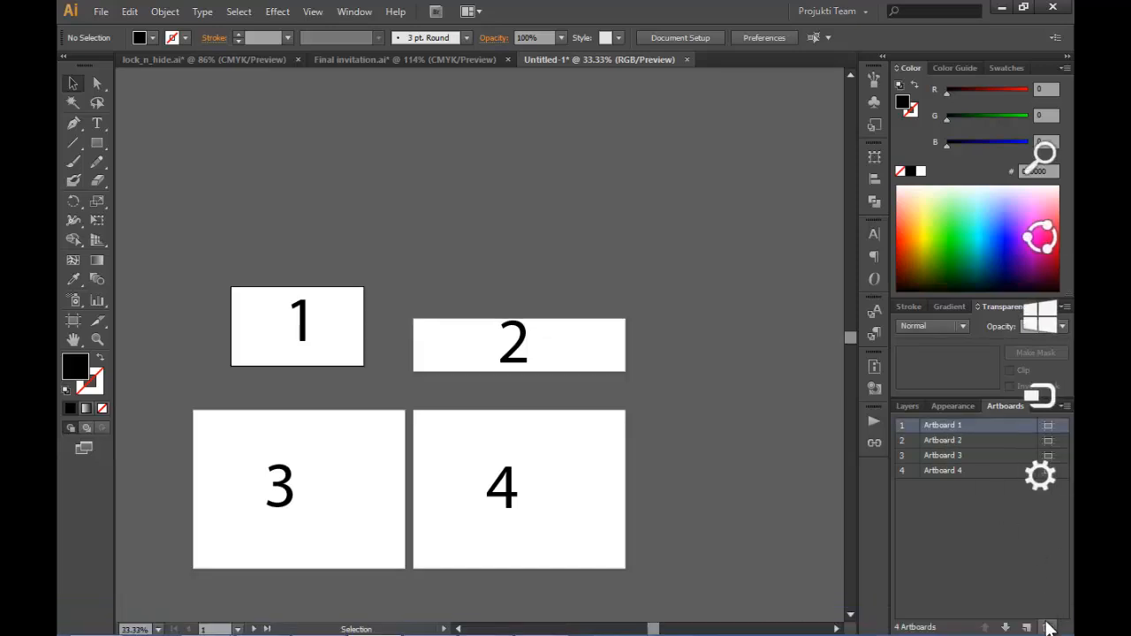
{"action": "left_click", "coordinate": [1046, 627]}
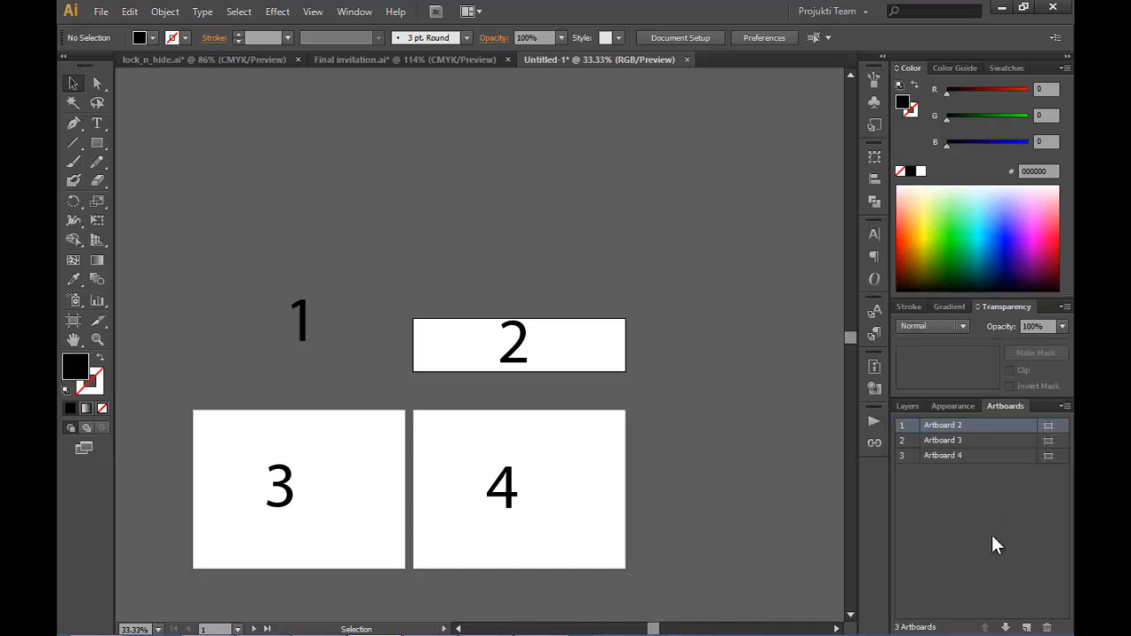
Step: Add a new artboard with the same size as Artboard 2
{"action": "left_click", "coordinate": [1027, 627]}
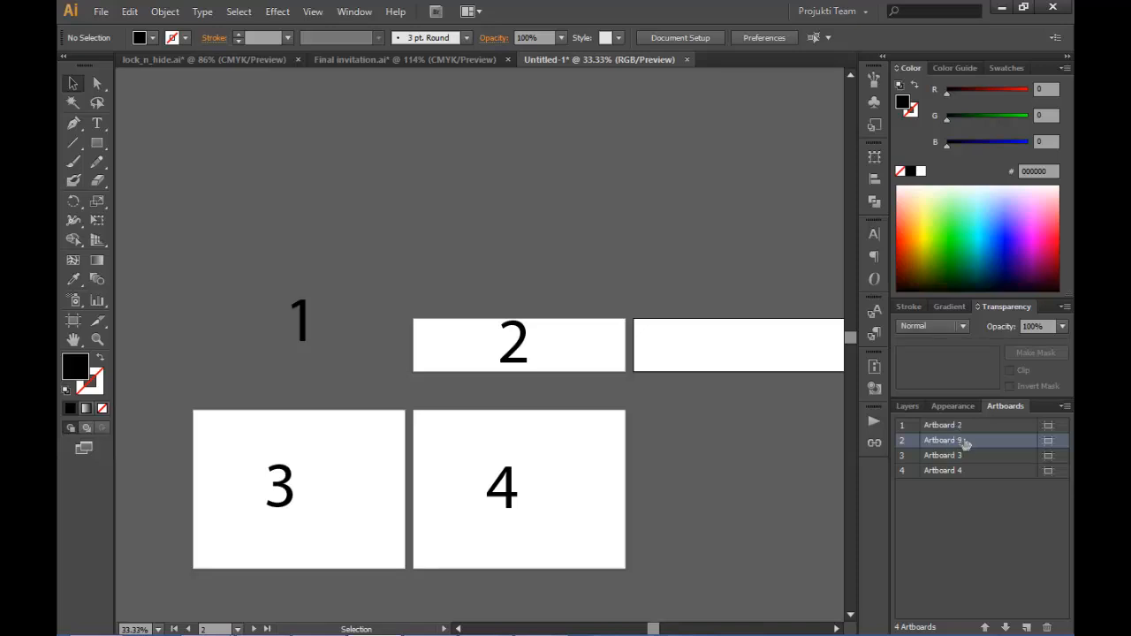
{"action": "left_click", "coordinate": [836, 629]}
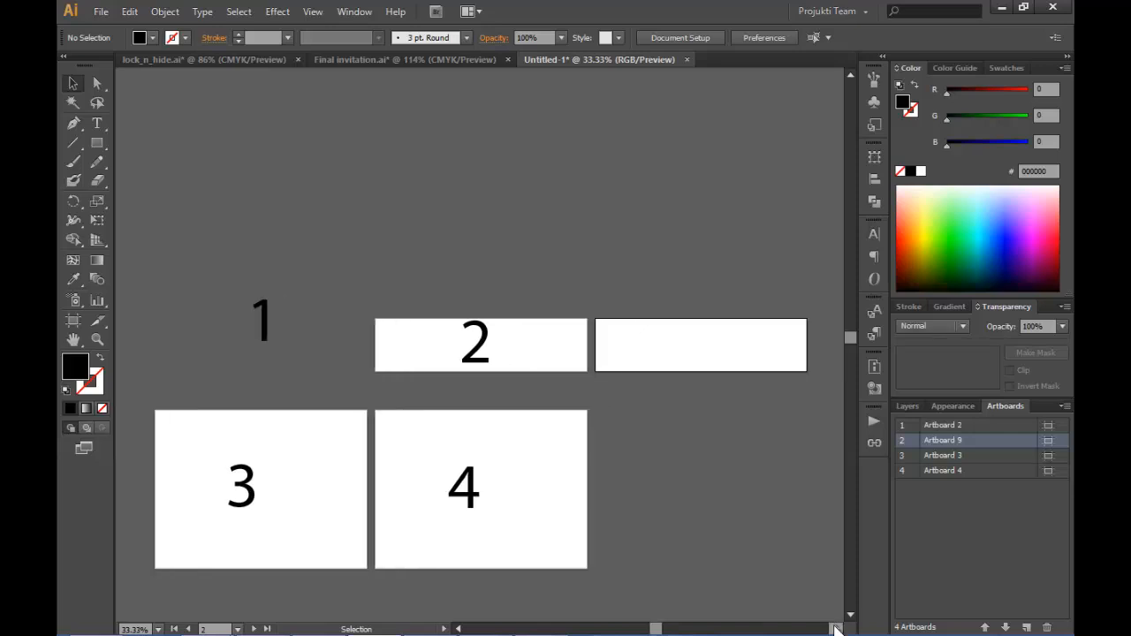
Step: Add another new artboard of 800 x 600 px based on Artboard 4 and switch to artboard editing
{"action": "left_click", "coordinate": [951, 457]}
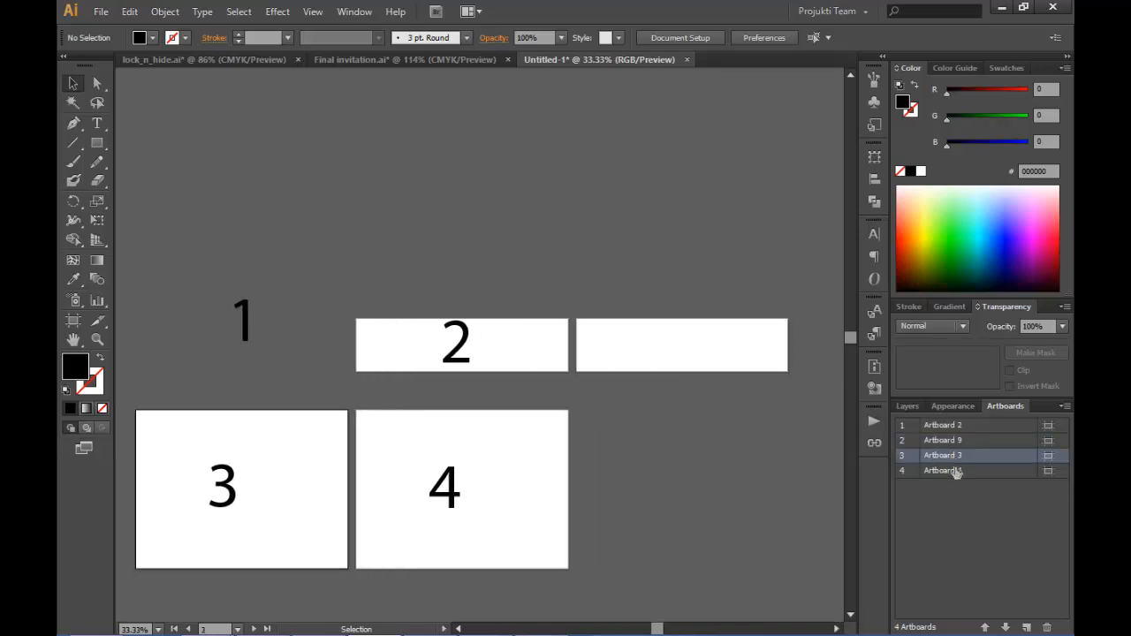
{"action": "left_click", "coordinate": [954, 471]}
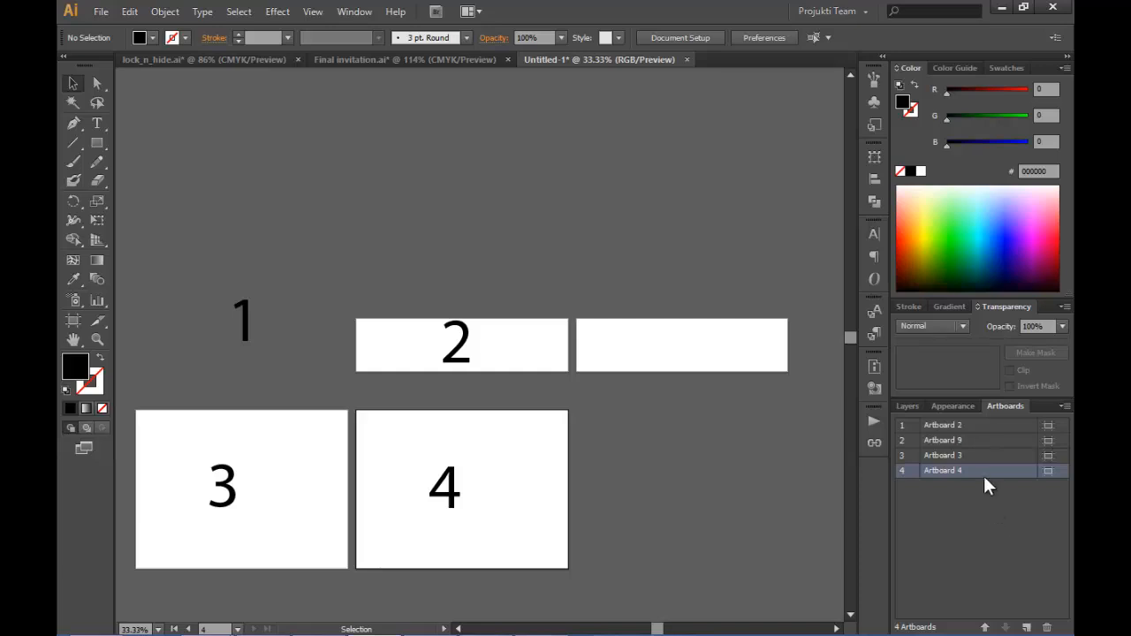
{"action": "left_click", "coordinate": [1026, 626]}
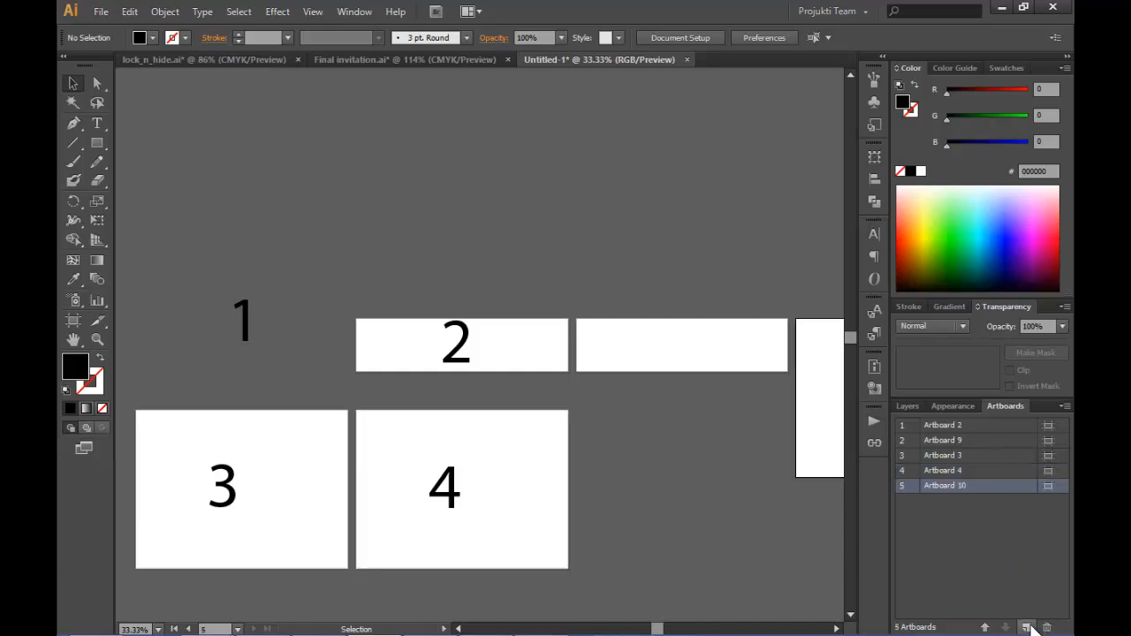
{"action": "left_click_drag", "start_coordinate": [656, 628], "coordinate": [668, 628]}
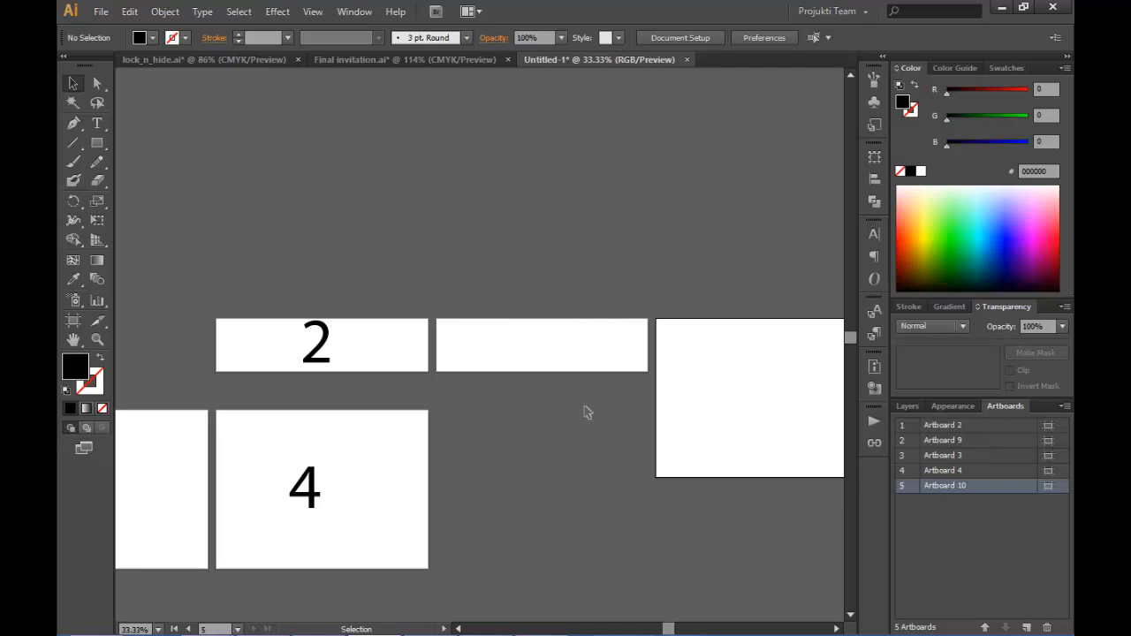
{"action": "left_click", "coordinate": [73, 321]}
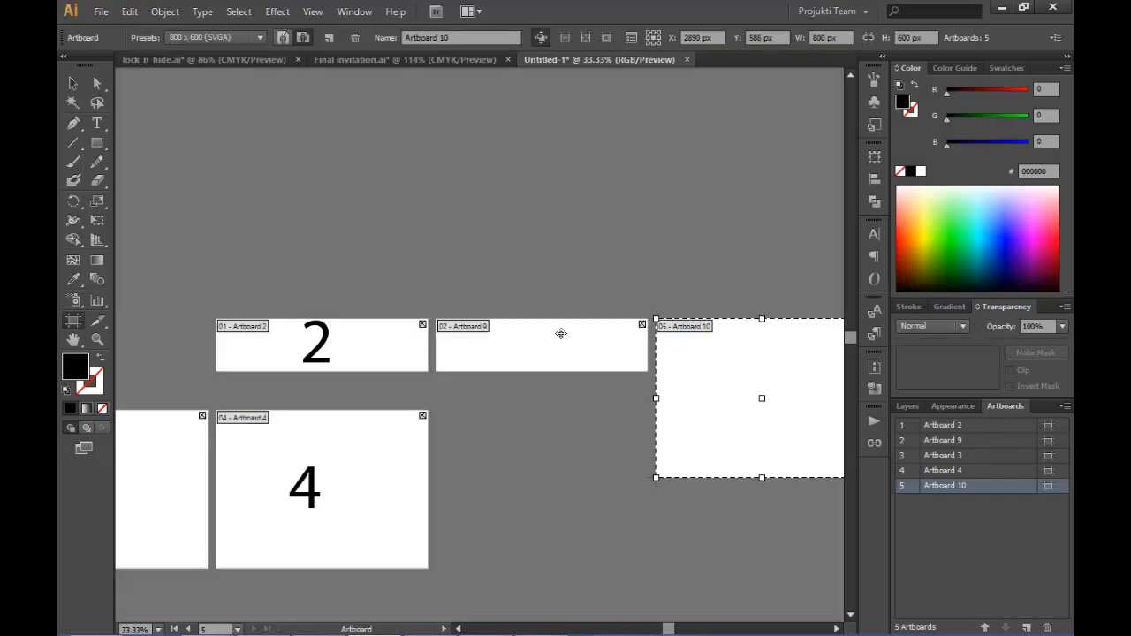